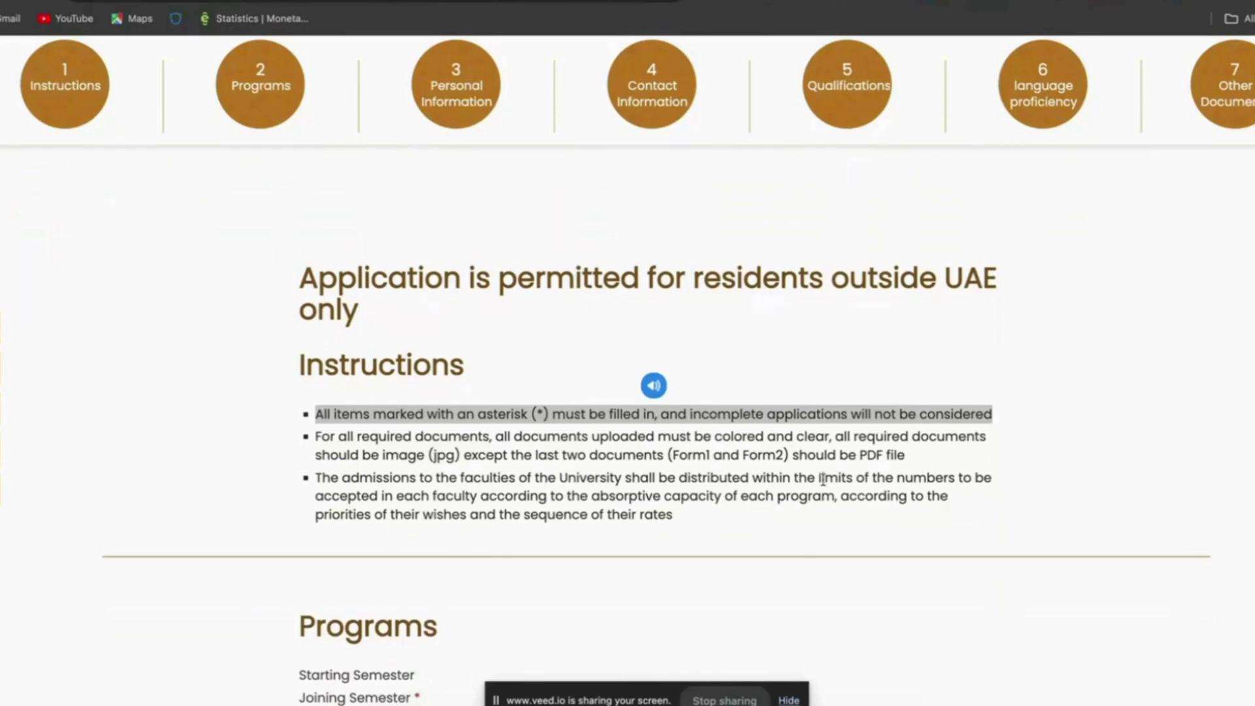
{"action": "left_click", "coordinate": [788, 700]}
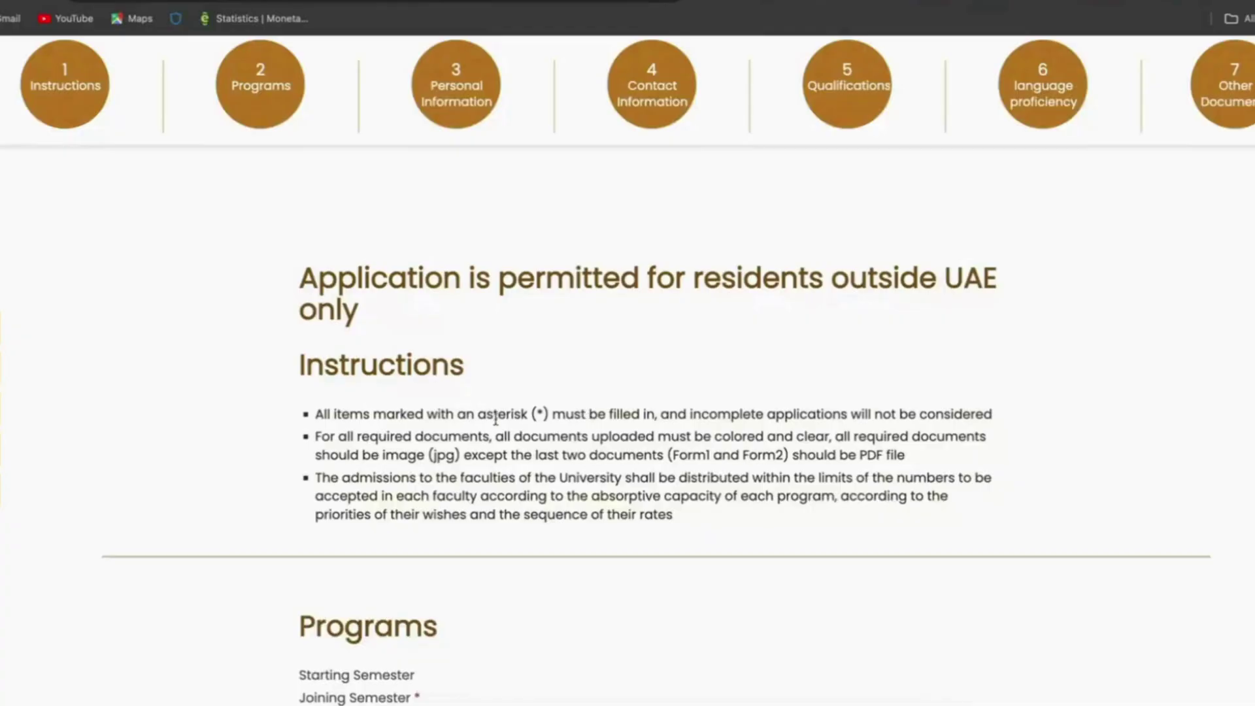
{"action": "triple_click", "coordinate": [356, 418]}
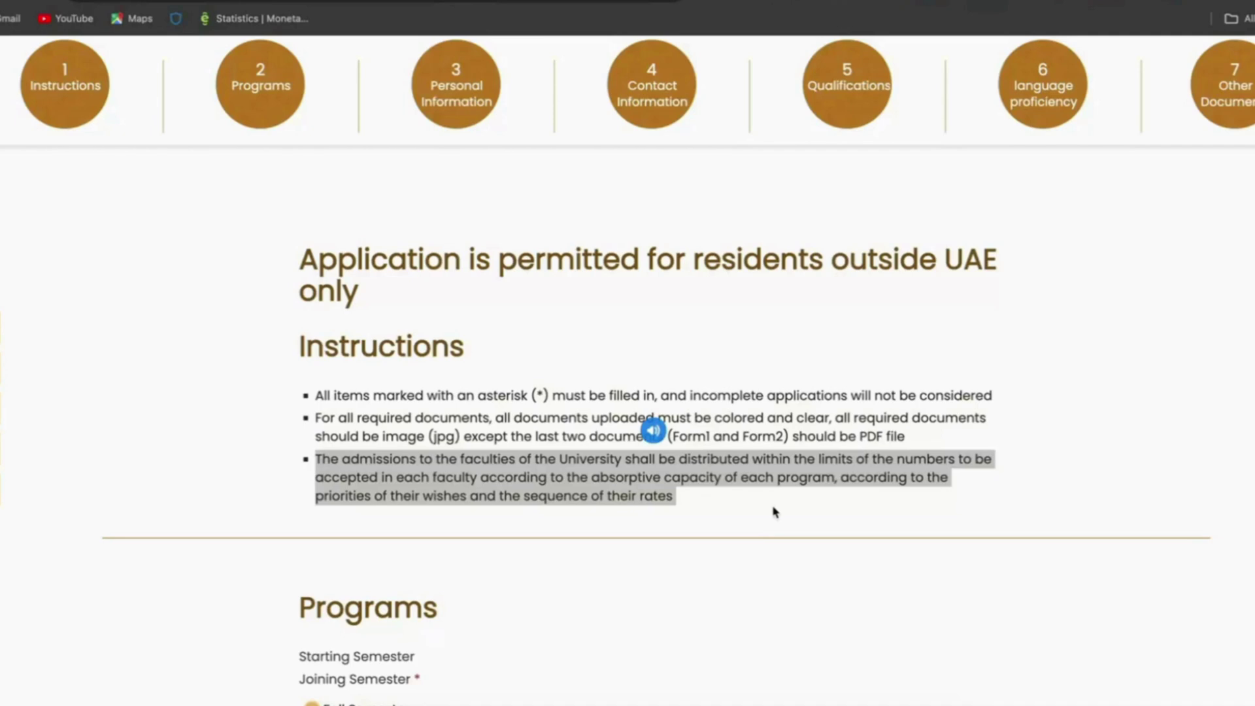
{"action": "scroll", "coordinate": [772, 507], "scroll_direction": "up", "scroll_amount": 1}
{"action": "scroll", "coordinate": [773, 507], "scroll_direction": "down", "scroll_amount": 1}
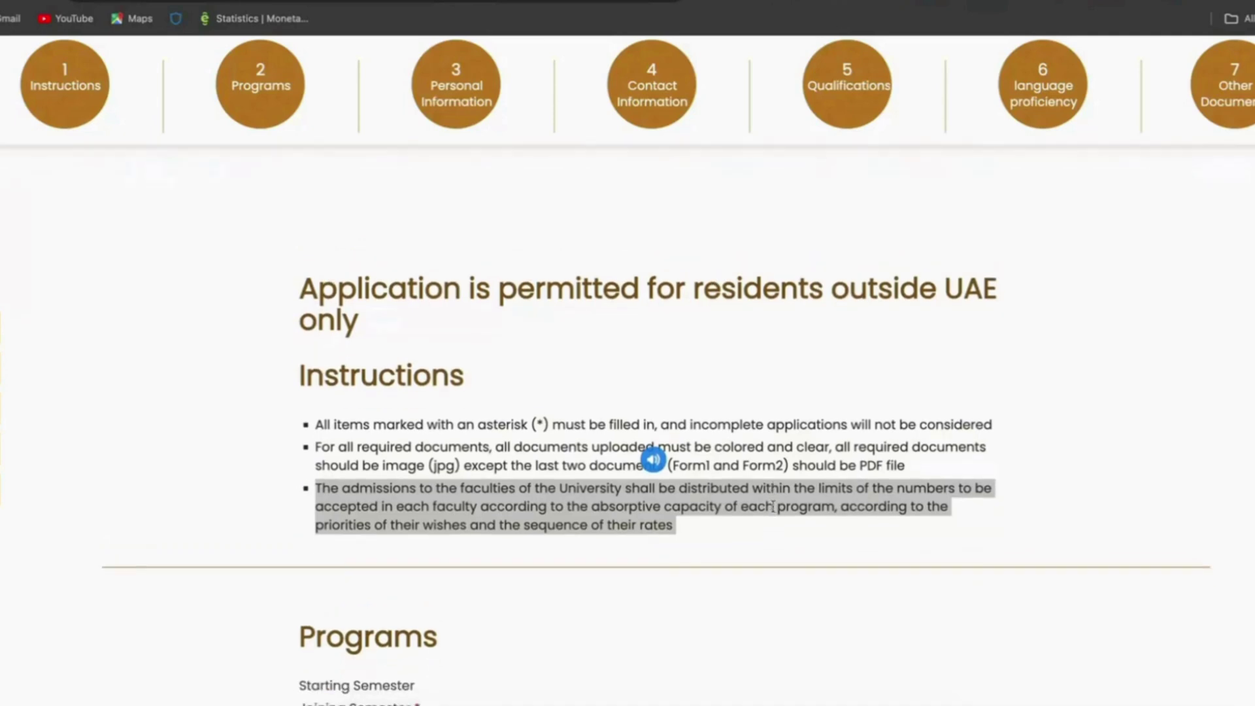
{"action": "scroll", "coordinate": [772, 510], "scroll_direction": "down", "scroll_amount": 3}
{"action": "scroll", "coordinate": [773, 510], "scroll_direction": "up", "scroll_amount": 3}
{"action": "scroll", "coordinate": [772, 510], "scroll_direction": "down", "scroll_amount": 2}
{"action": "scroll", "coordinate": [773, 507], "scroll_direction": "down", "scroll_amount": 4}
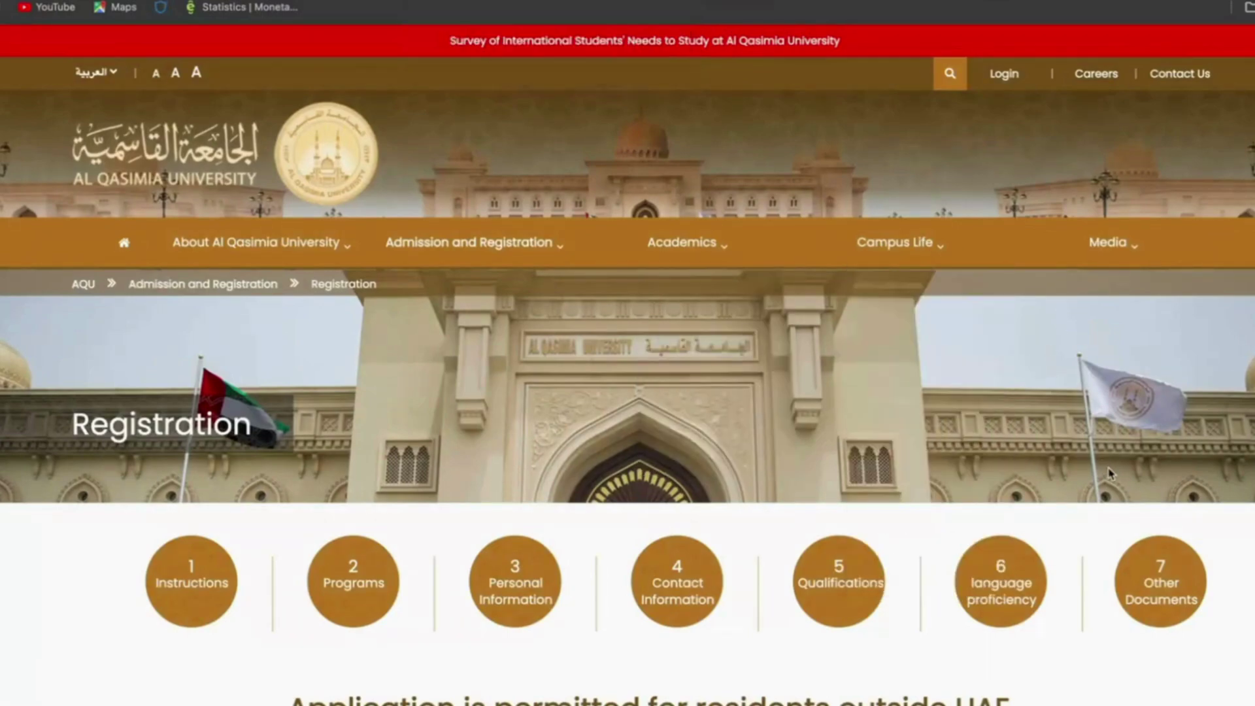
Step: Scroll down to Program Selection, showing Fall Semester 2024/2025 and three unselected major choices
{"action": "scroll", "coordinate": [1110, 473], "scroll_direction": "down", "scroll_amount": 5}
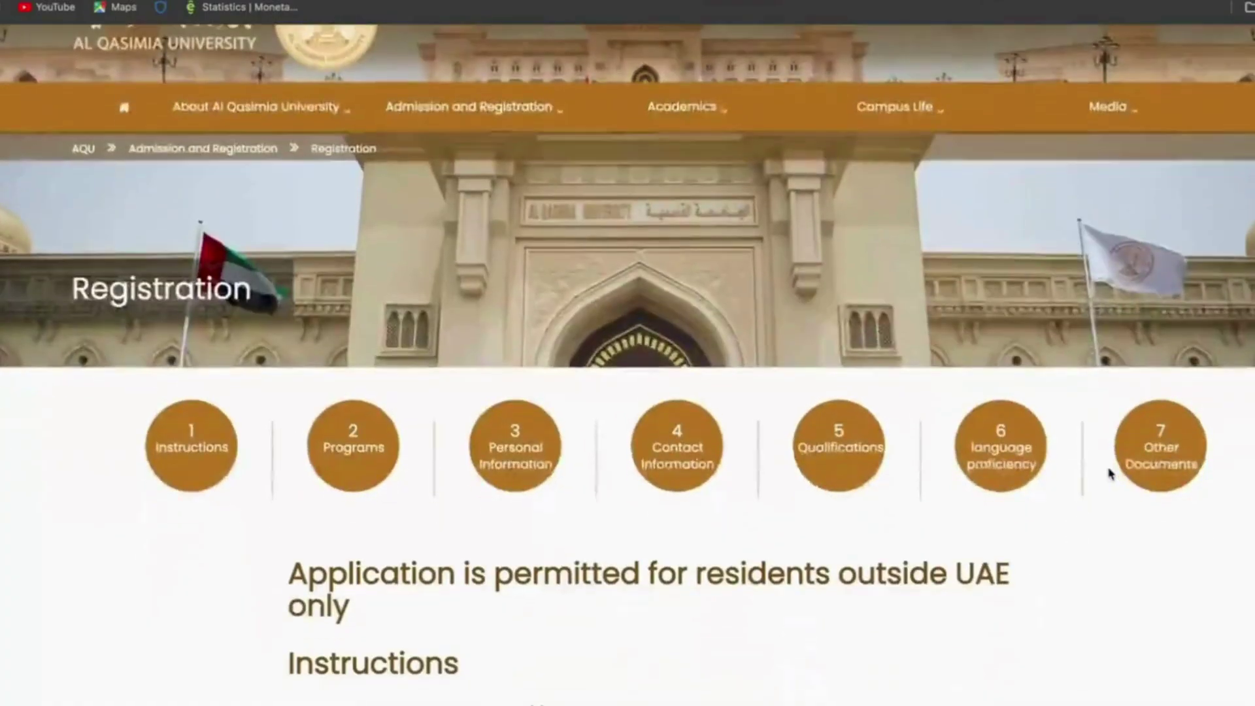
{"action": "scroll", "coordinate": [1110, 472], "scroll_direction": "down", "scroll_amount": 5}
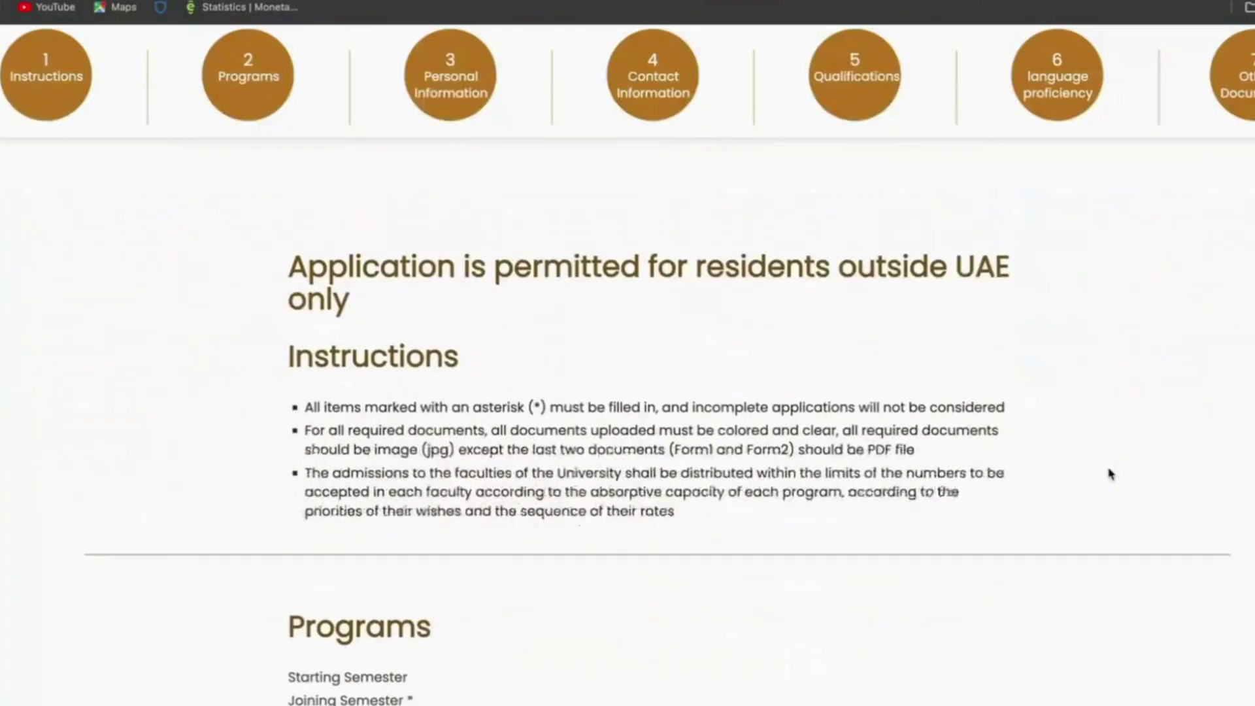
{"action": "scroll", "coordinate": [1110, 474], "scroll_direction": "down", "scroll_amount": 4}
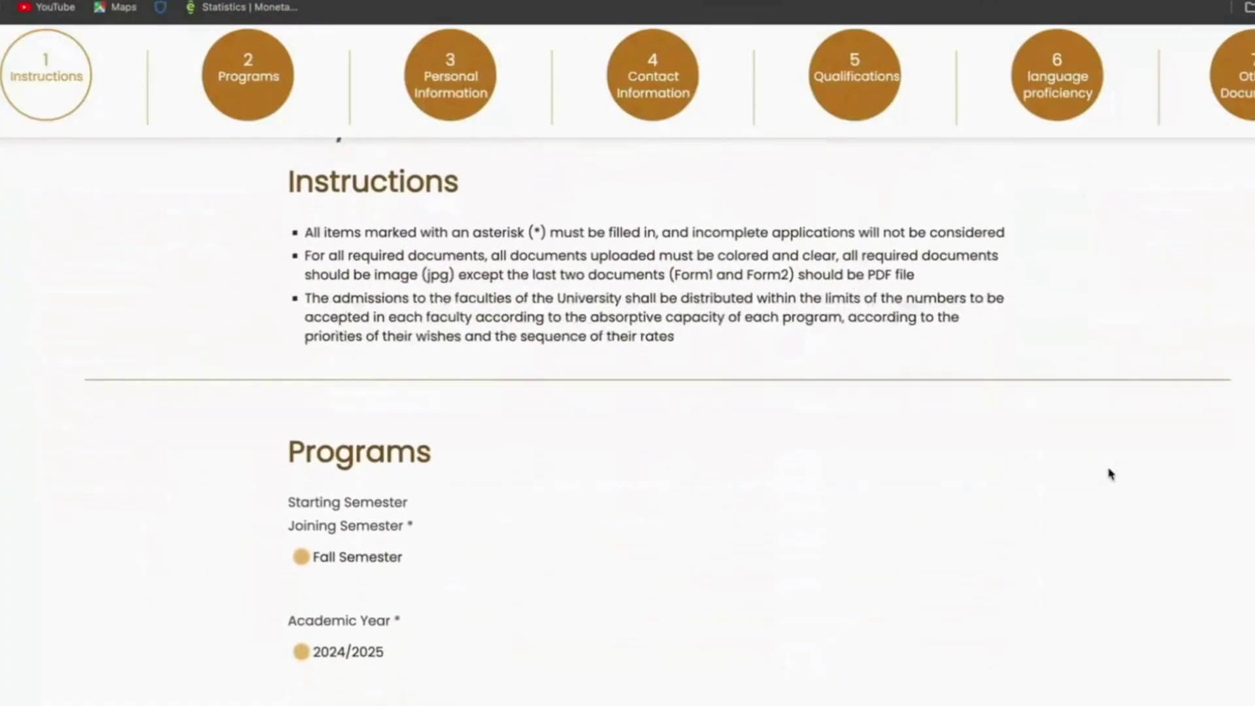
{"action": "scroll", "coordinate": [1110, 474], "scroll_direction": "down", "scroll_amount": 5}
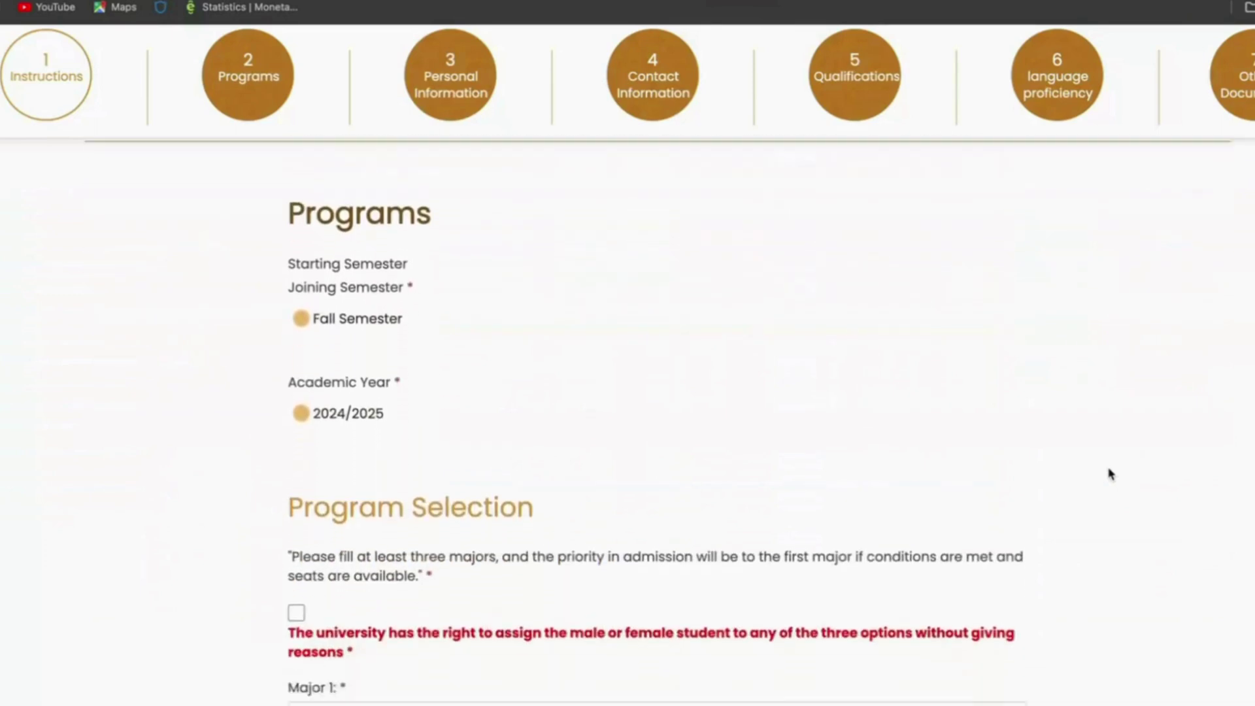
{"action": "scroll", "coordinate": [1109, 473], "scroll_direction": "down", "scroll_amount": 2}
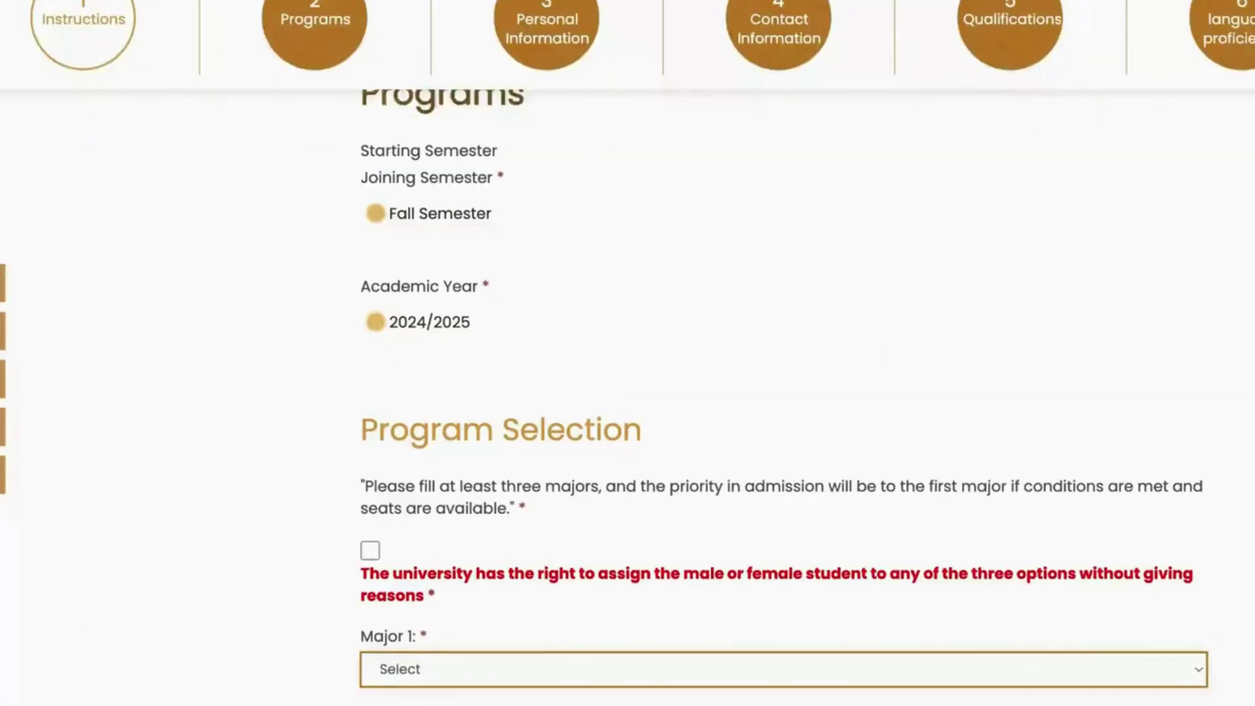
{"action": "scroll", "coordinate": [628, 392], "scroll_direction": "down", "scroll_amount": 3}
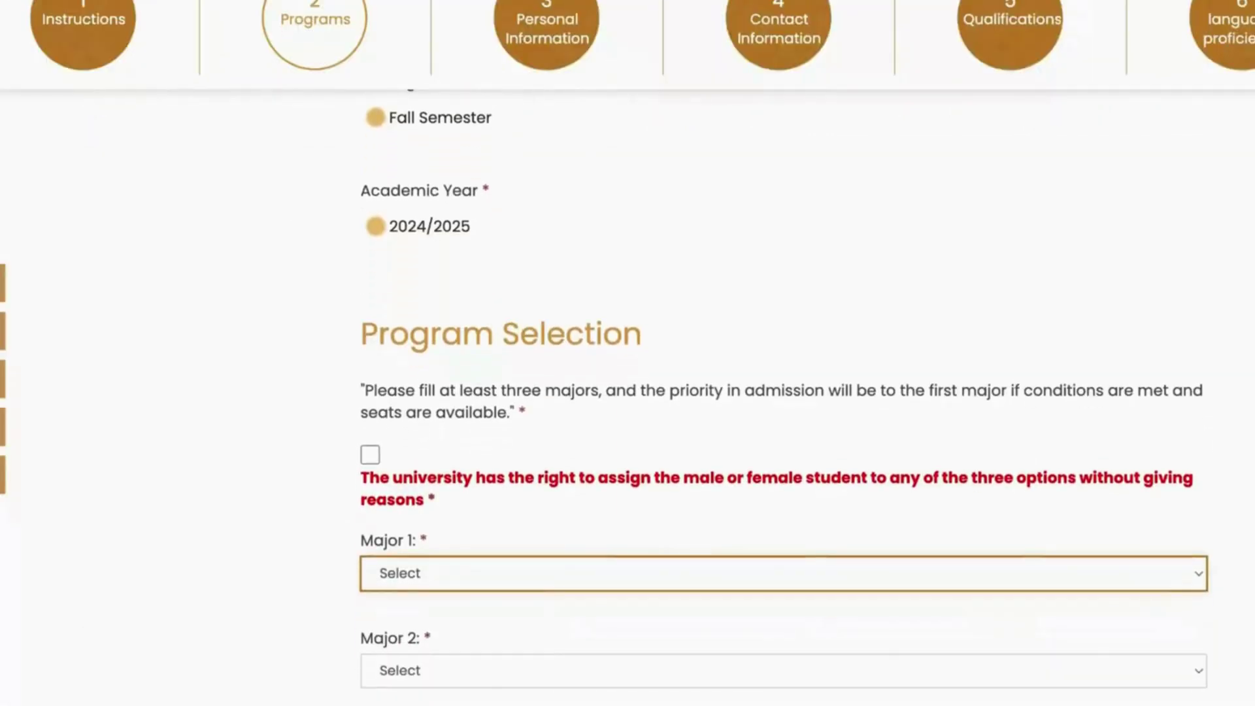
{"action": "scroll", "coordinate": [628, 393], "scroll_direction": "down", "scroll_amount": 3}
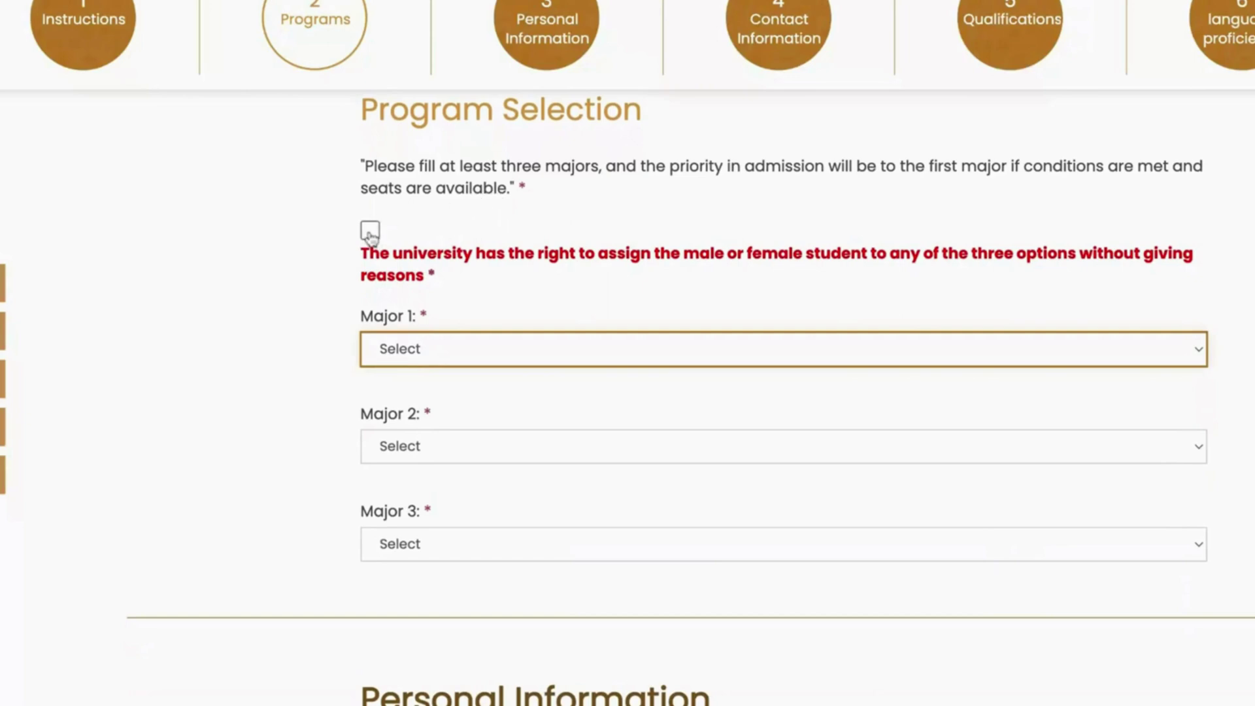
Step: Accept the assignment agreement and set majors to Quranic Readings, Arabic Language and Literature, Mass Communication
{"action": "left_click", "coordinate": [370, 231]}
{"action": "key", "text": "Tab"}
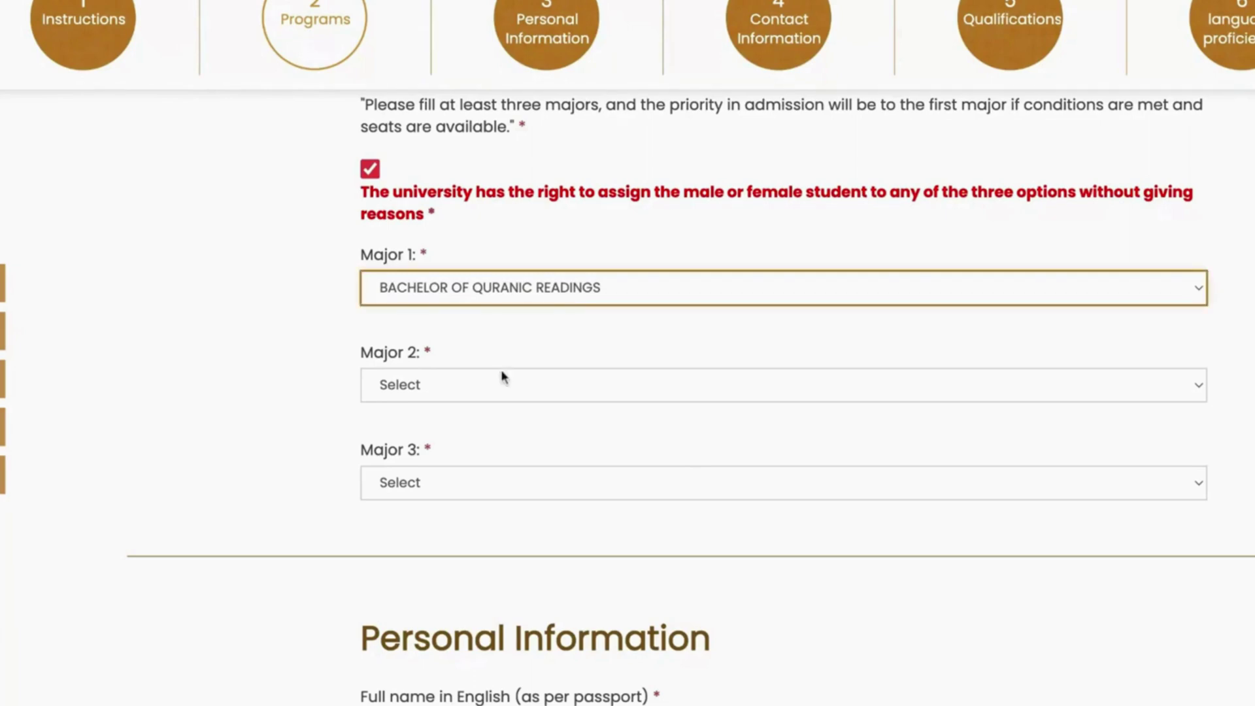
{"action": "left_click", "coordinate": [498, 379]}
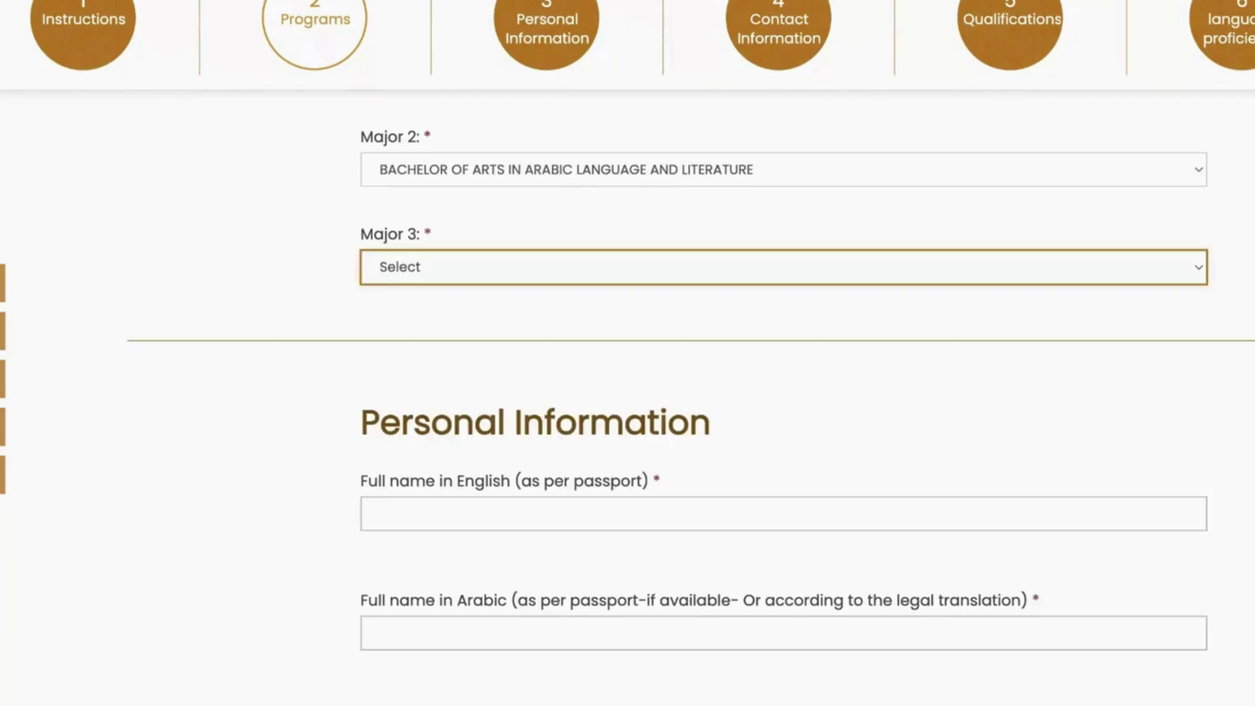
{"action": "left_click", "coordinate": [530, 267]}
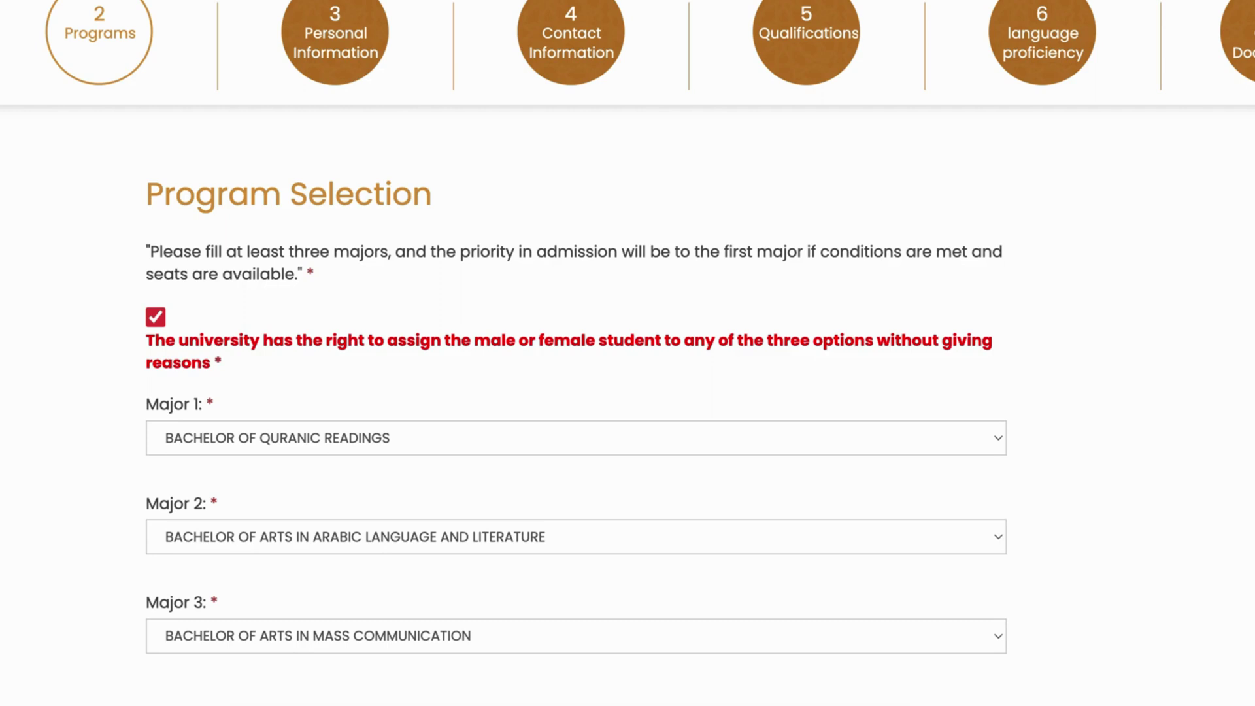
{"action": "scroll", "coordinate": [767, 314], "scroll_direction": "down", "scroll_amount": 3}
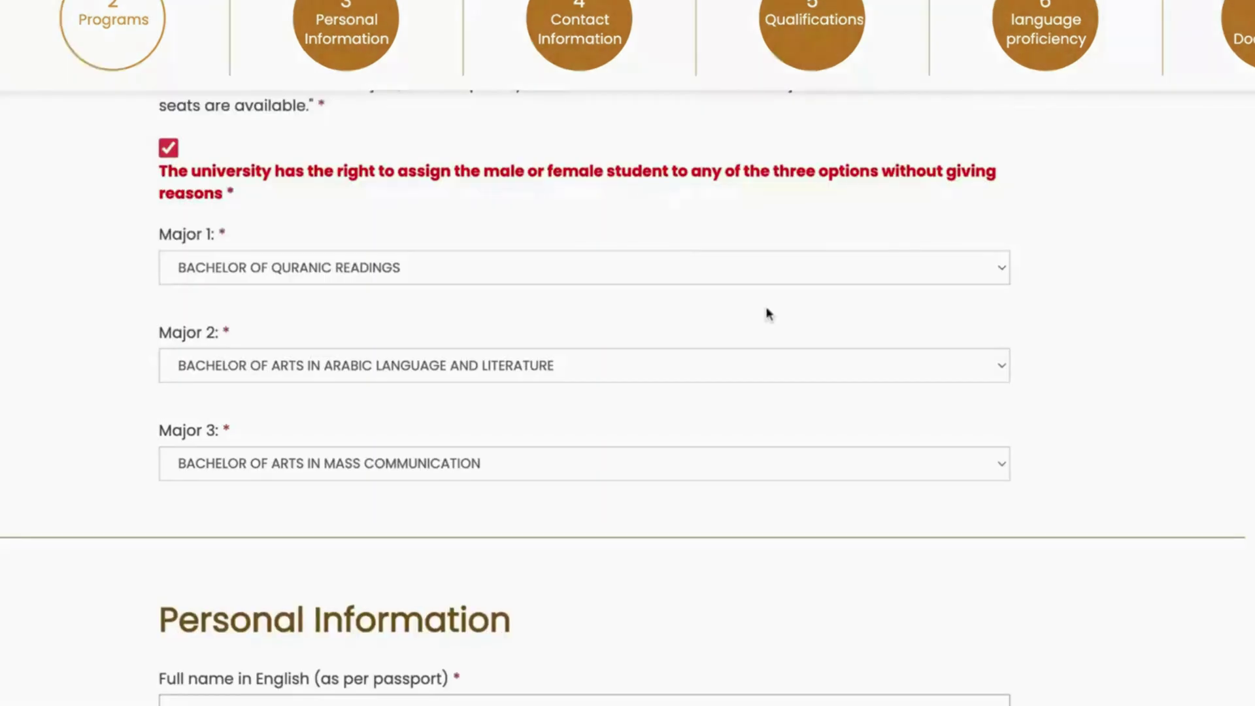
{"action": "scroll", "coordinate": [768, 314], "scroll_direction": "down", "scroll_amount": 1}
{"action": "scroll", "coordinate": [628, 392], "scroll_direction": "down", "scroll_amount": 6}
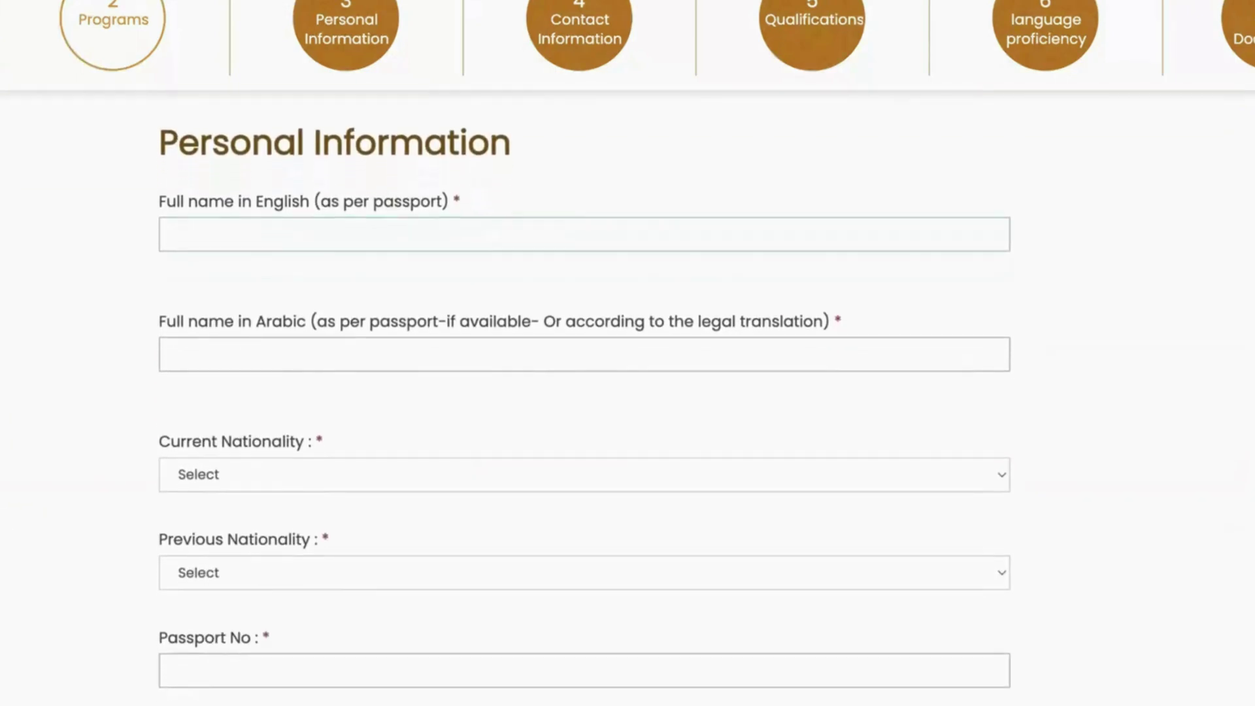
Step: Fill the English and Arabic full names from the saved autofill details
{"action": "left_click", "coordinate": [304, 247]}
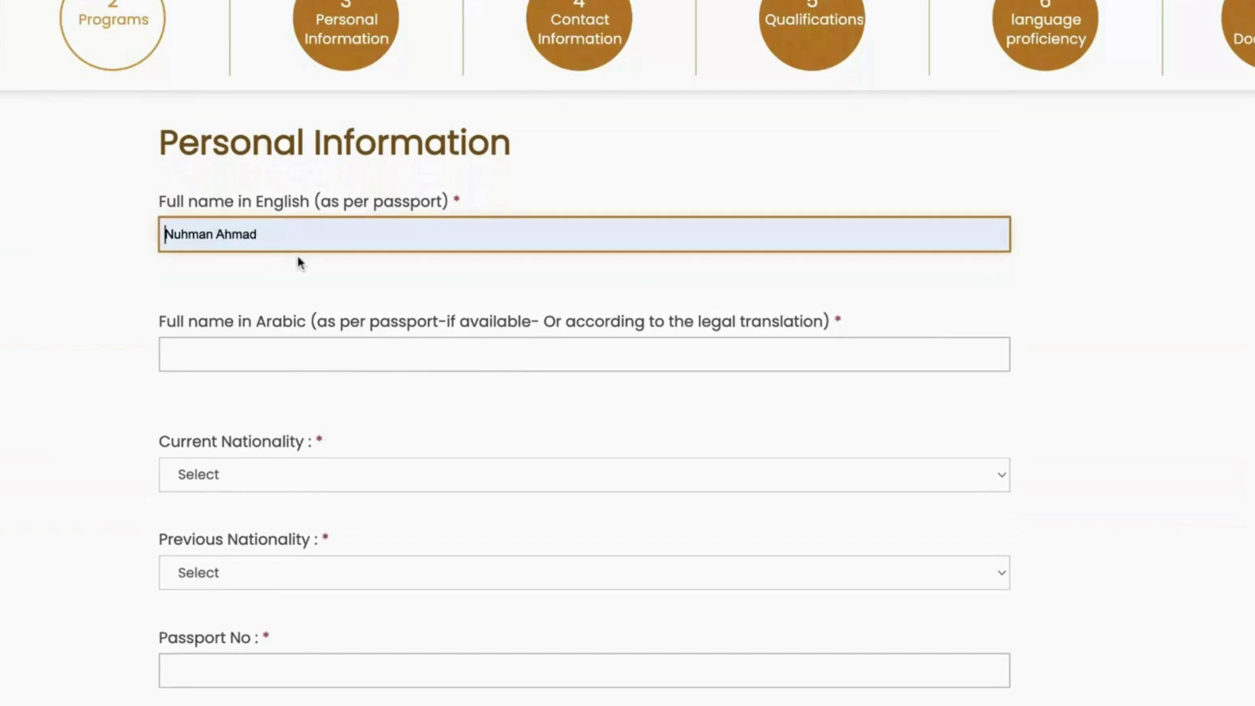
{"action": "left_click", "coordinate": [300, 260]}
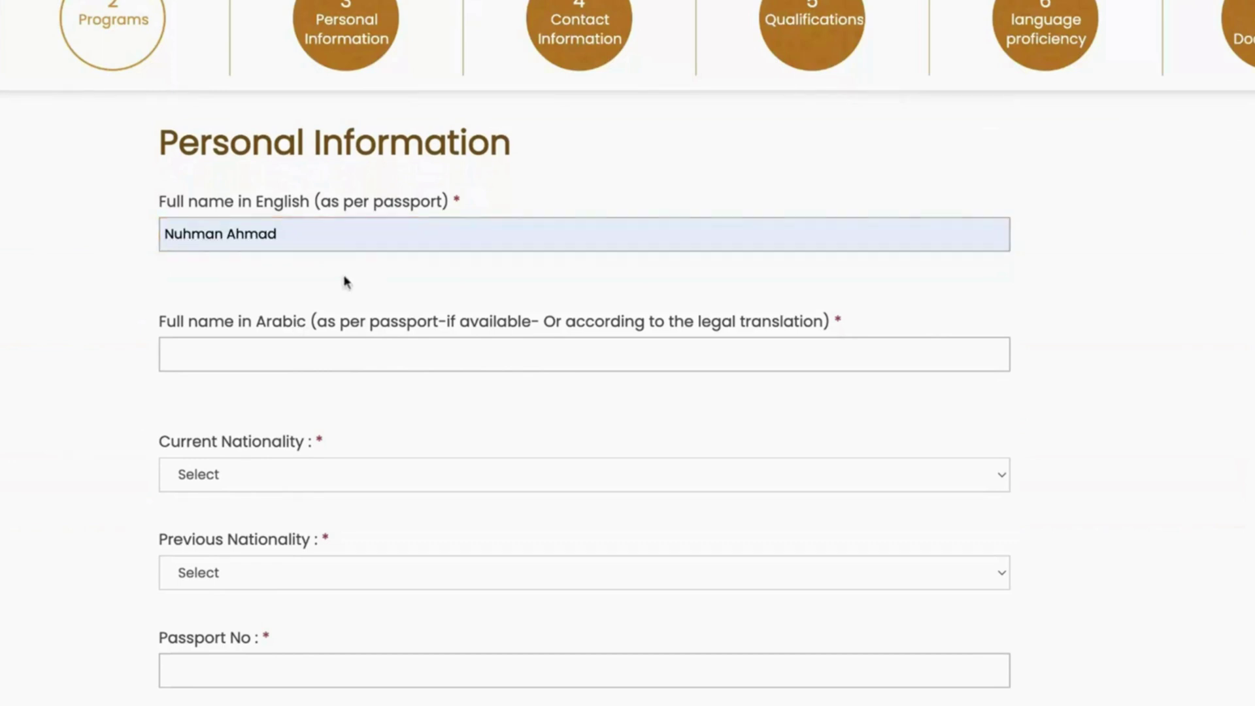
{"action": "left_click", "coordinate": [241, 345]}
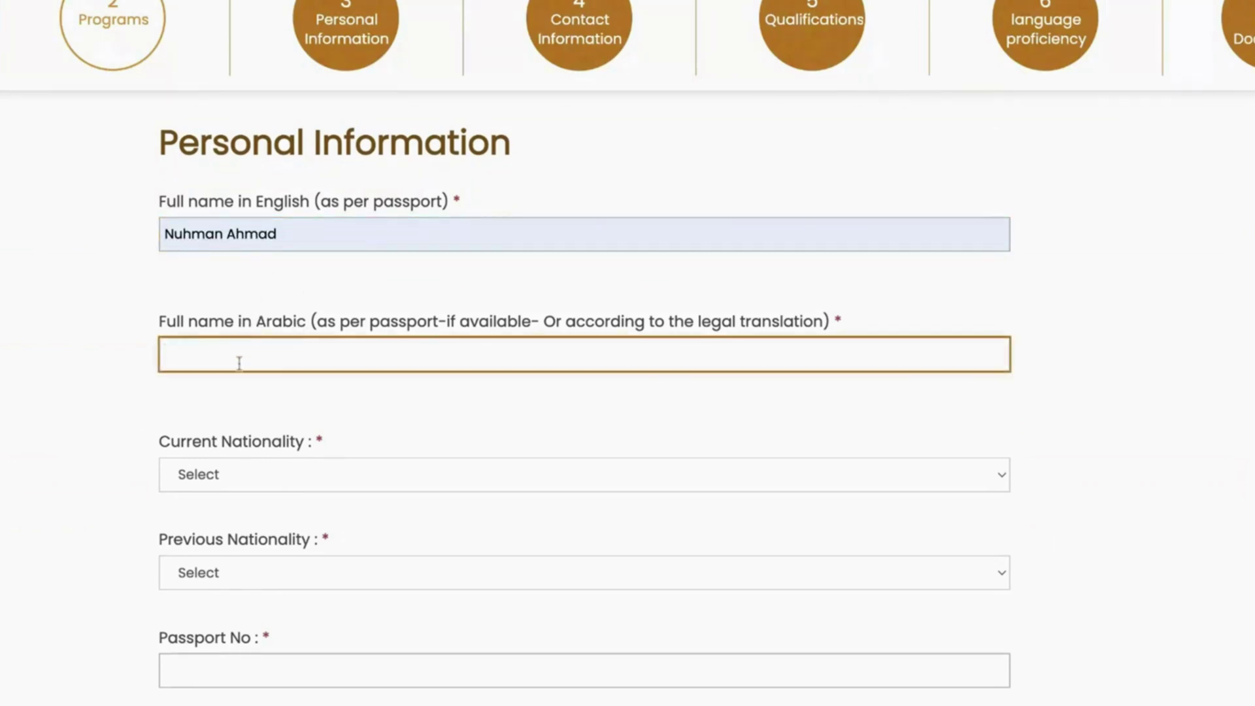
{"action": "left_click", "coordinate": [283, 442]}
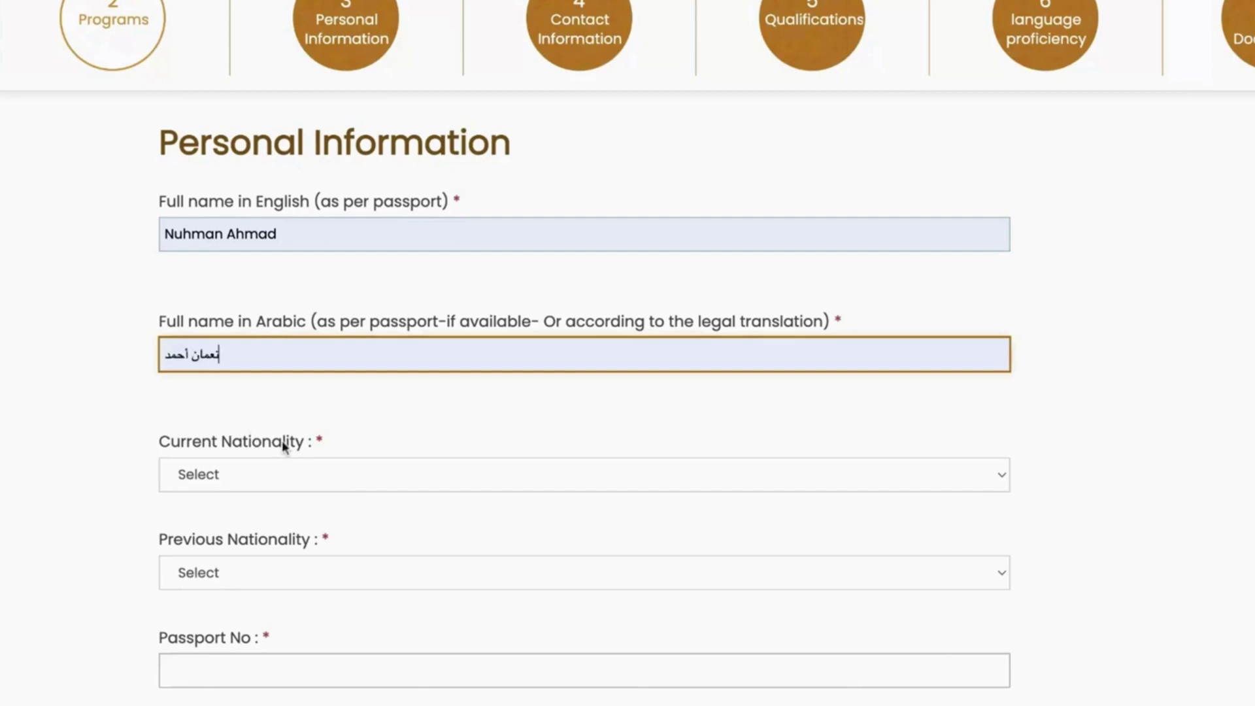
{"action": "left_click", "coordinate": [364, 403]}
{"action": "scroll", "coordinate": [363, 403], "scroll_direction": "down", "scroll_amount": 2}
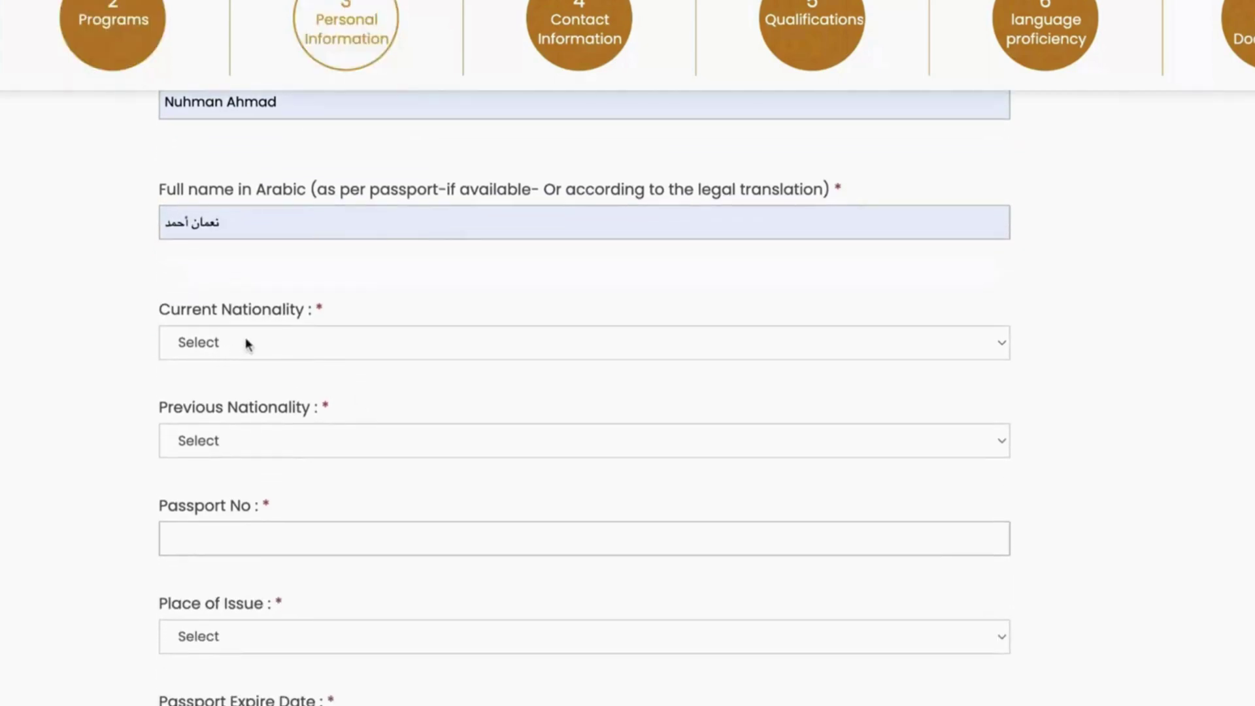
Step: Set both current and previous nationality to Japan
{"action": "left_click", "coordinate": [247, 344]}
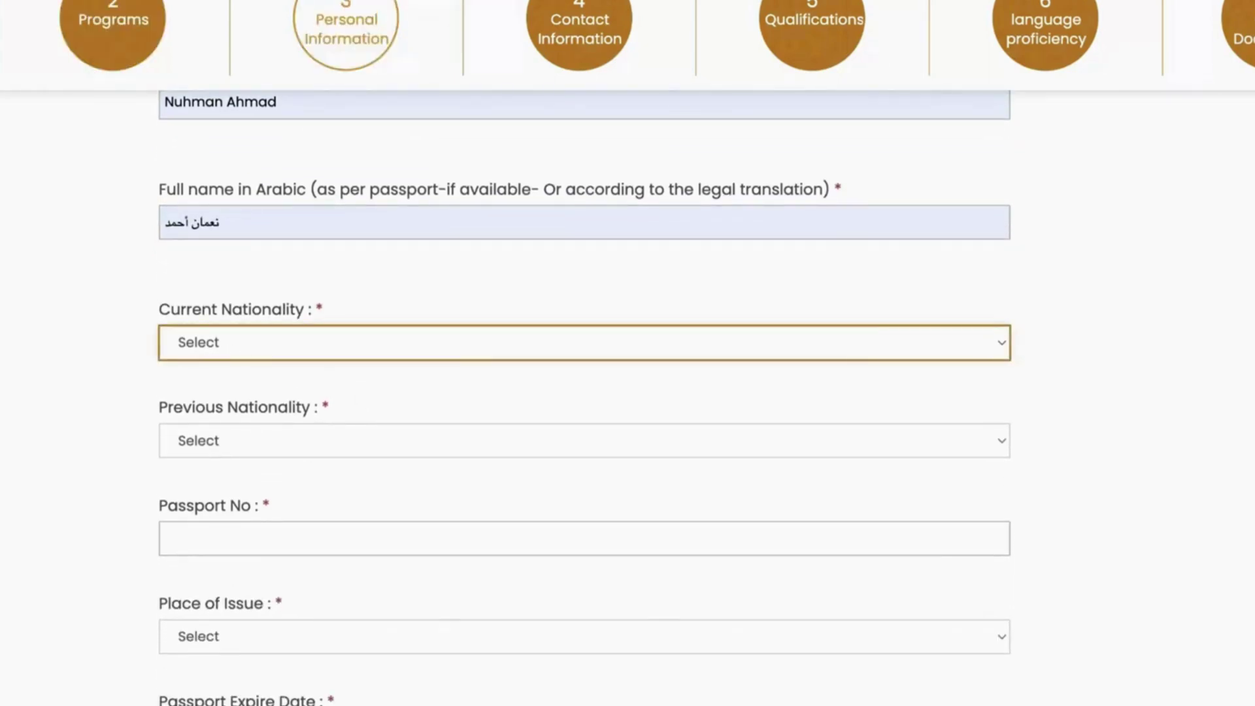
{"action": "left_click", "coordinate": [450, 364]}
{"action": "left_click", "coordinate": [293, 442]}
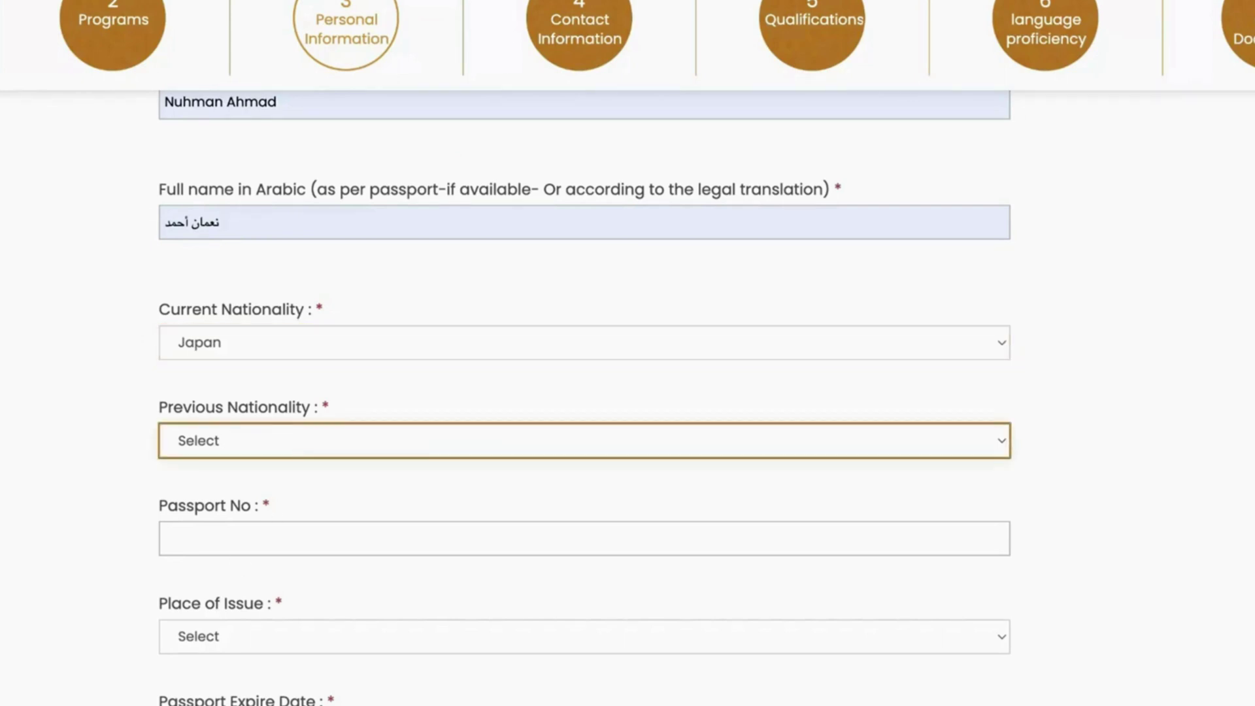
{"action": "left_click", "coordinate": [331, 456]}
{"action": "scroll", "coordinate": [310, 476], "scroll_direction": "up", "scroll_amount": 4}
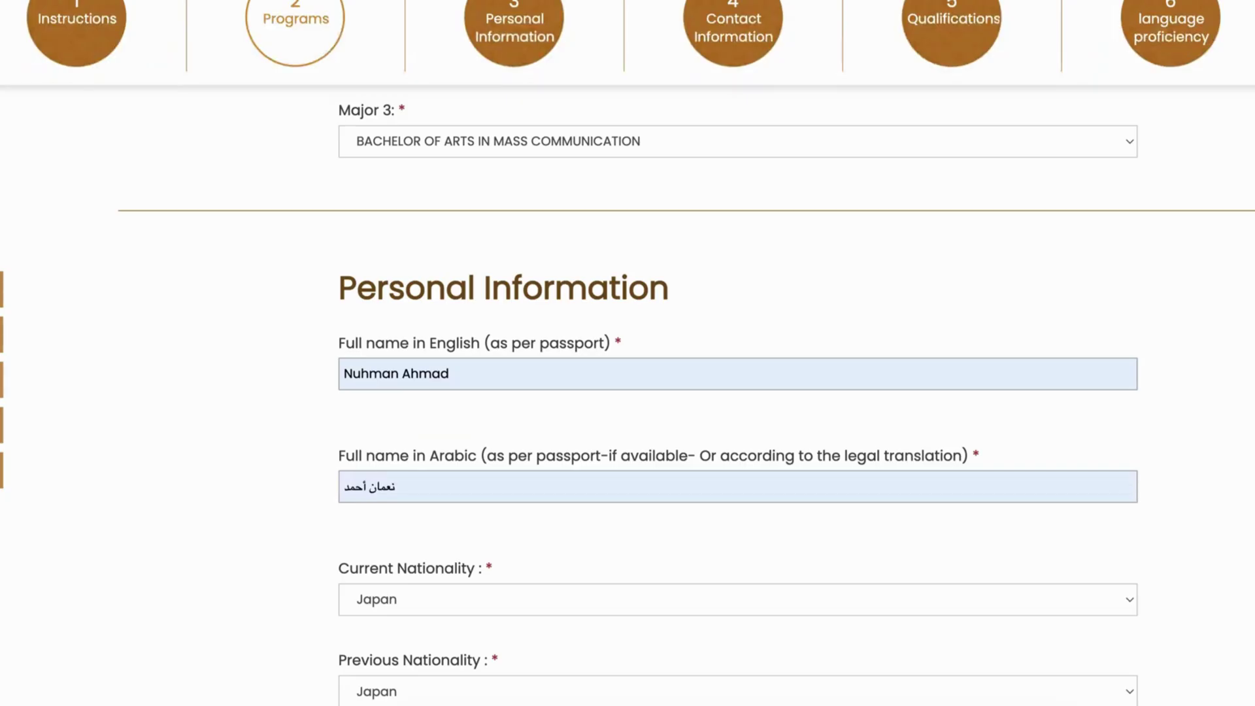
{"action": "scroll", "coordinate": [472, 474], "scroll_direction": "down", "scroll_amount": 4}
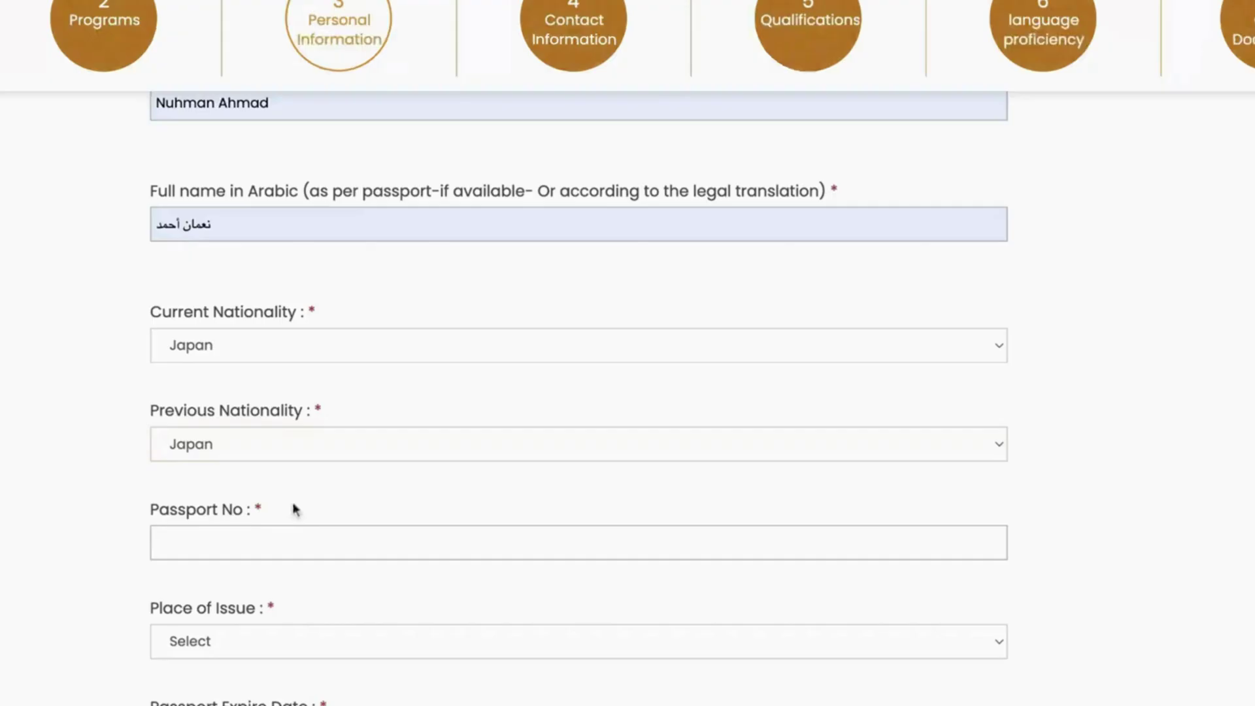
Step: Paste the passport number and set the passport expiry to March 19
{"action": "left_click", "coordinate": [436, 498]}
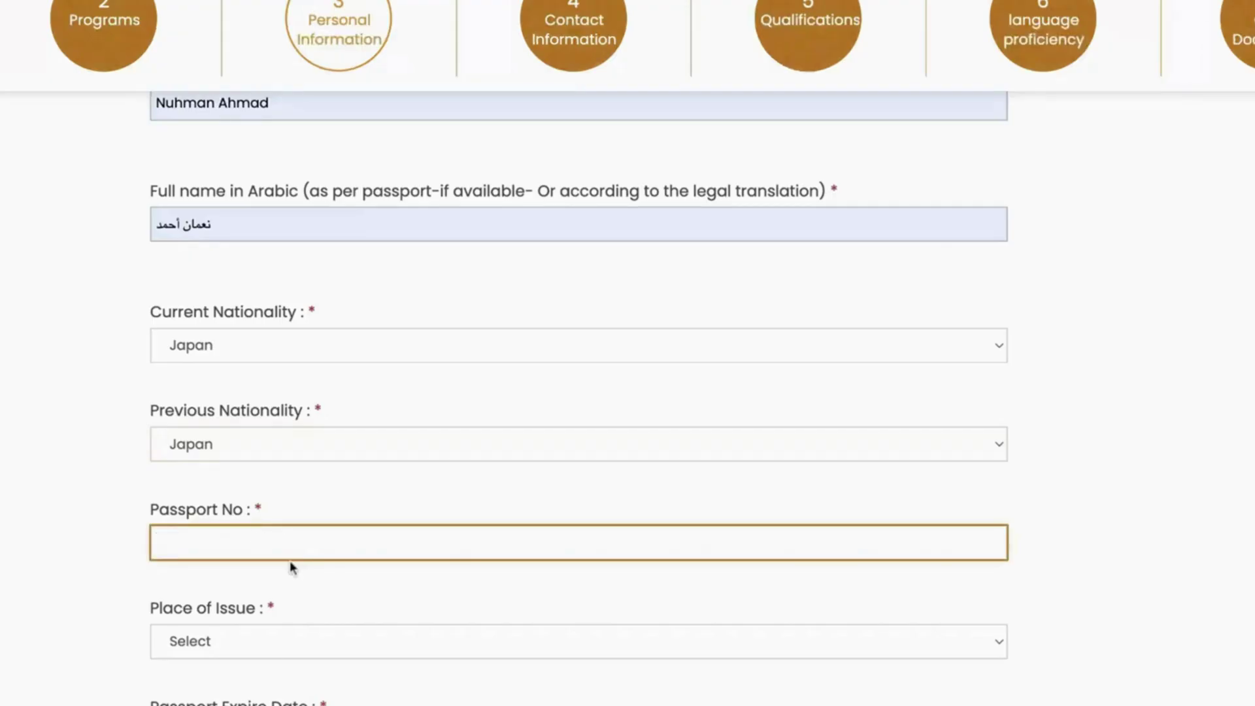
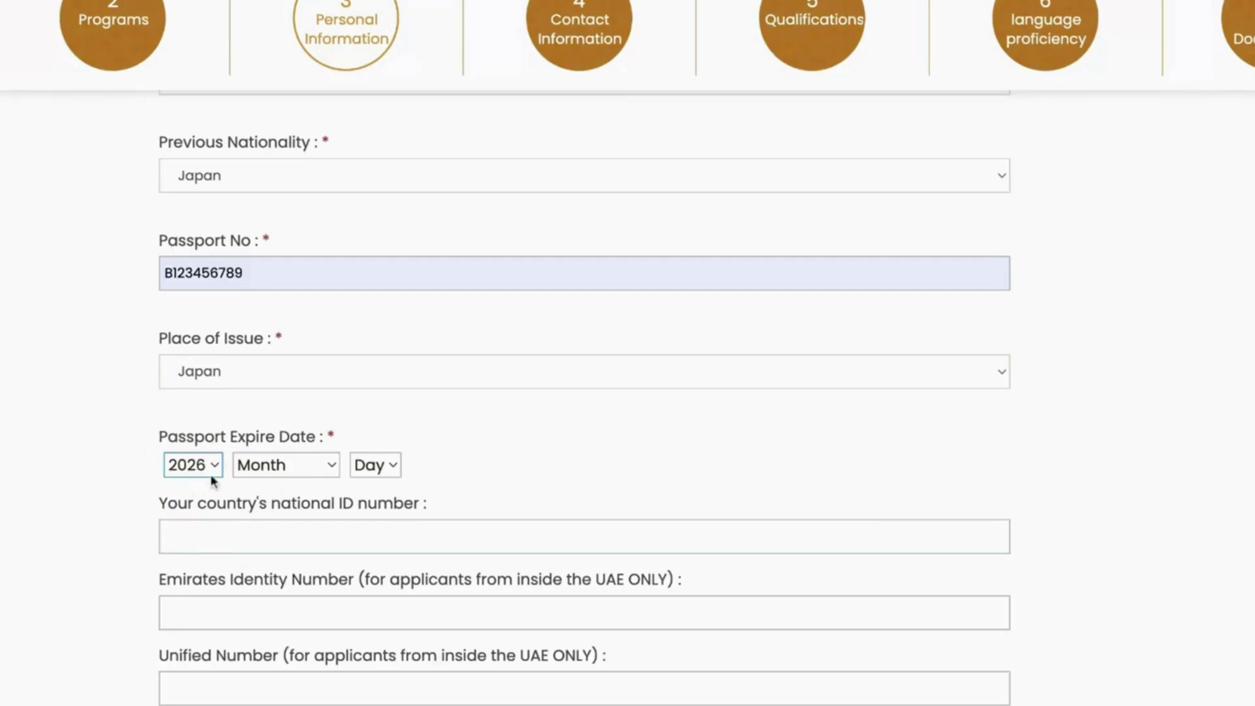
{"action": "left_click", "coordinate": [312, 465]}
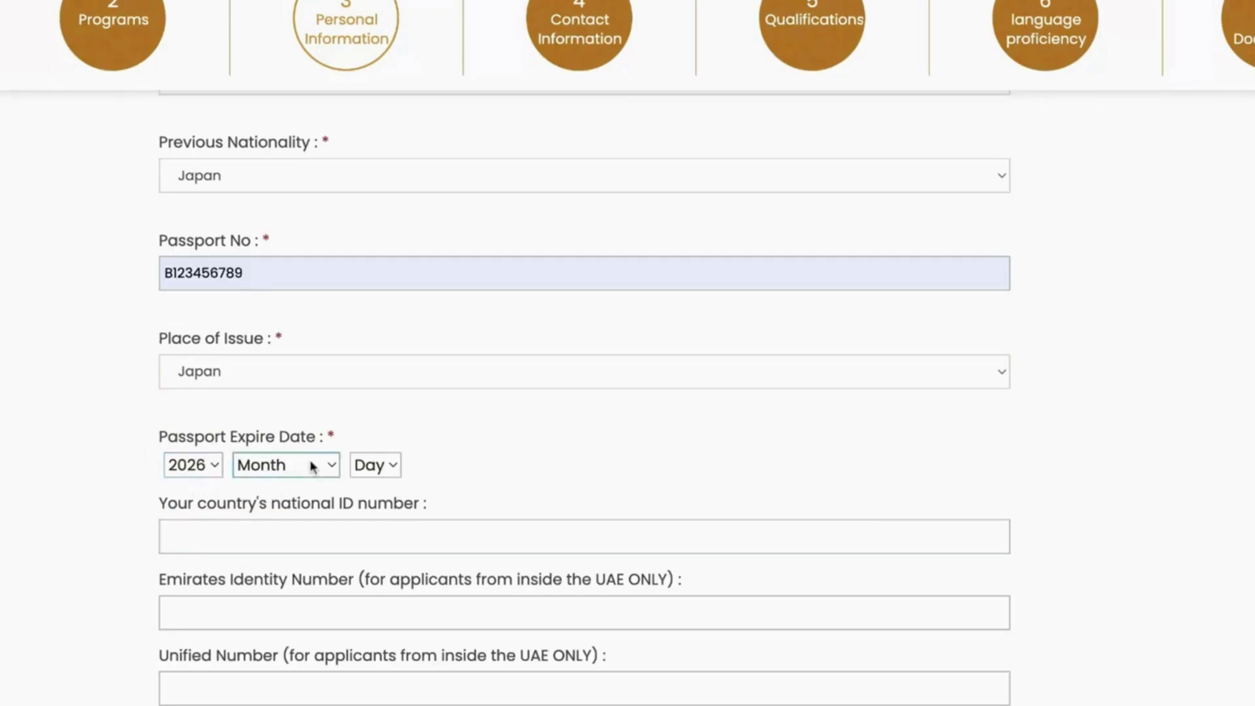
{"action": "left_click", "coordinate": [304, 529]}
{"action": "left_click", "coordinate": [392, 468]}
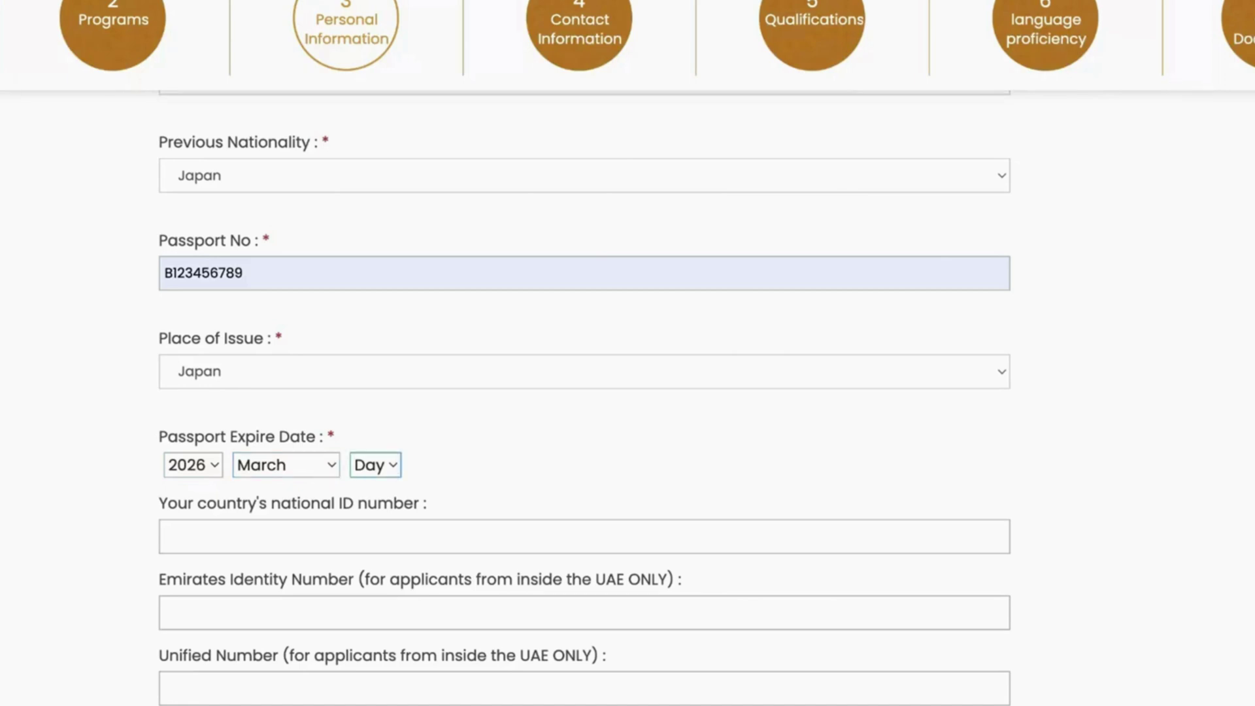
{"action": "left_click", "coordinate": [389, 477]}
Step: Enter the applicant's national ID number
{"action": "scroll", "coordinate": [415, 519], "scroll_direction": "down", "scroll_amount": 3}
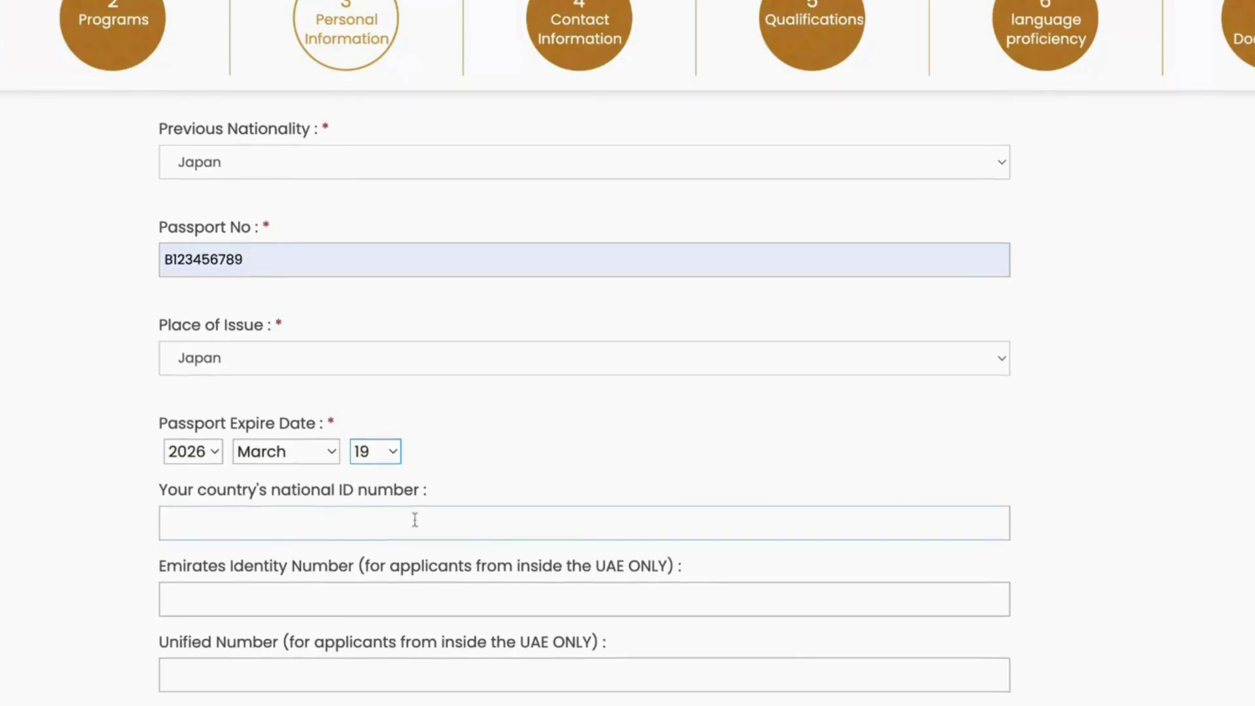
{"action": "left_click", "coordinate": [322, 383]}
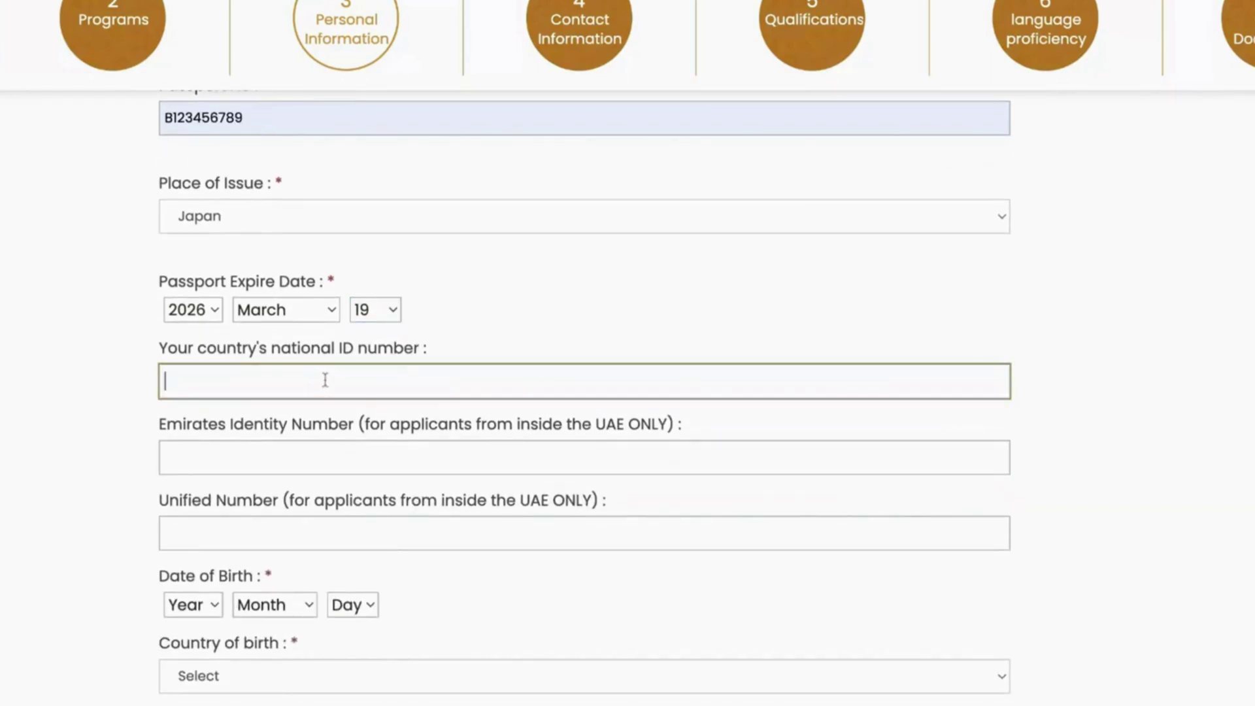
{"action": "left_click", "coordinate": [340, 406]}
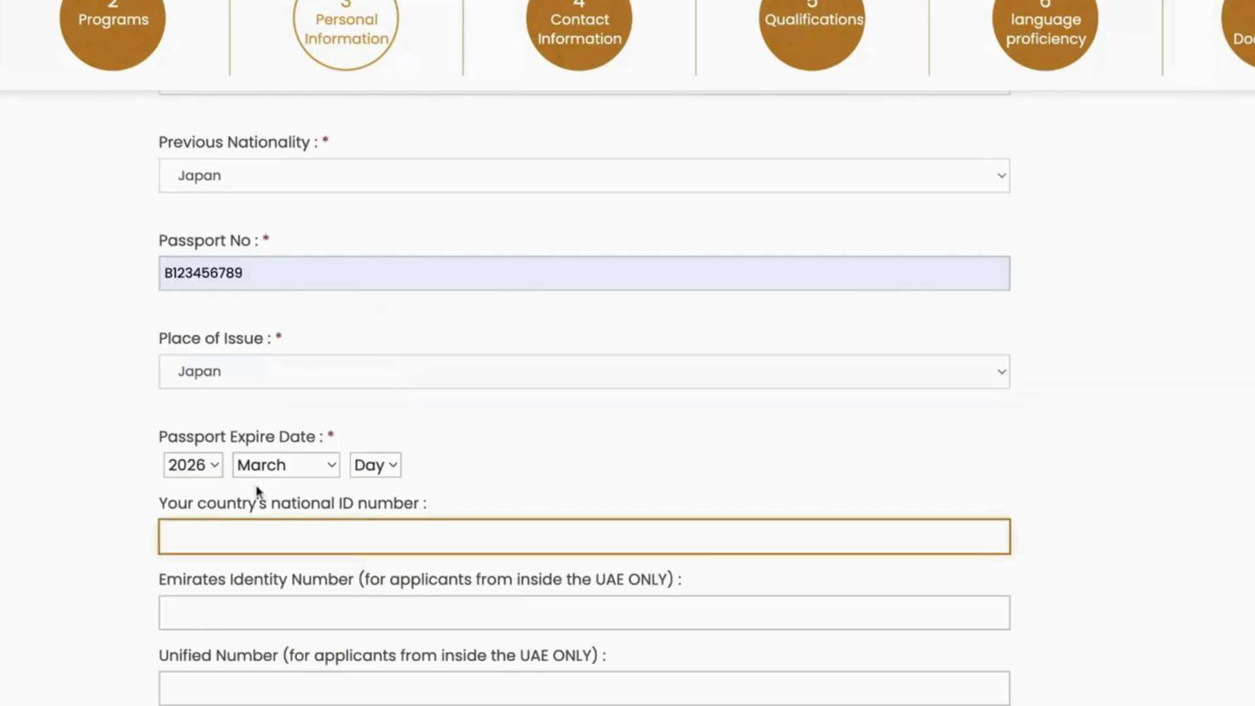
{"action": "left_click", "coordinate": [128, 578]}
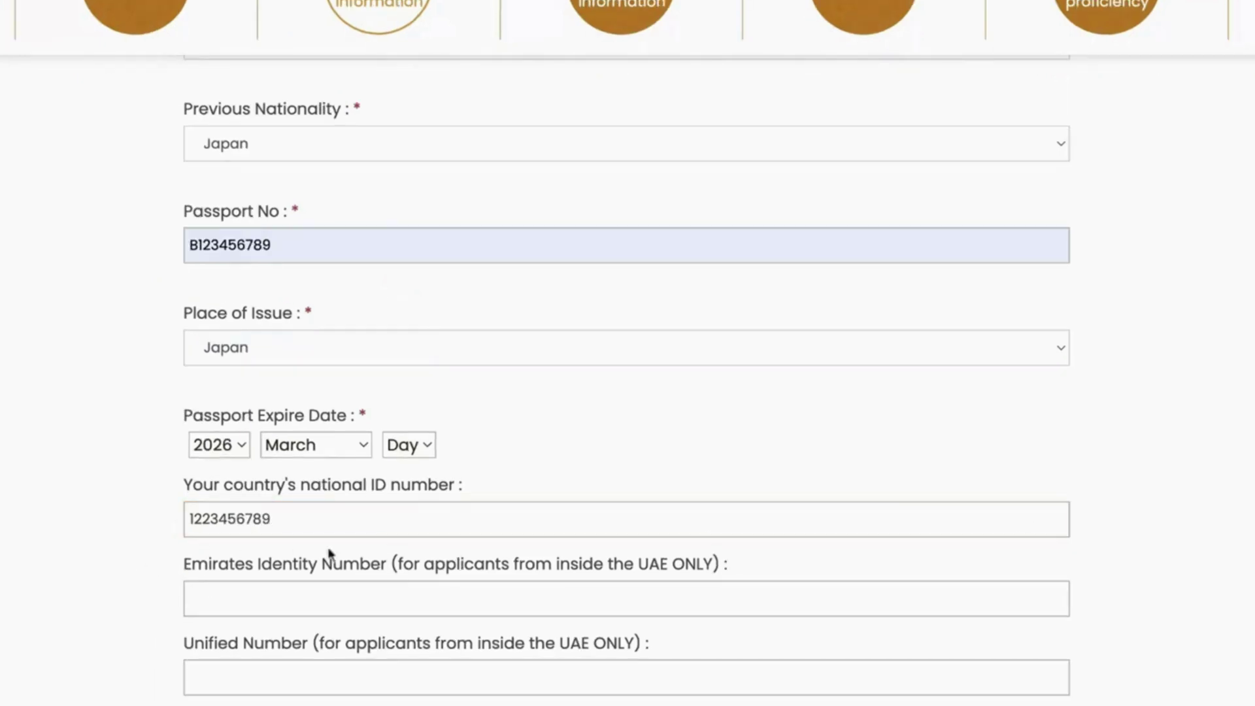
{"action": "scroll", "coordinate": [356, 555], "scroll_direction": "down", "scroll_amount": 1}
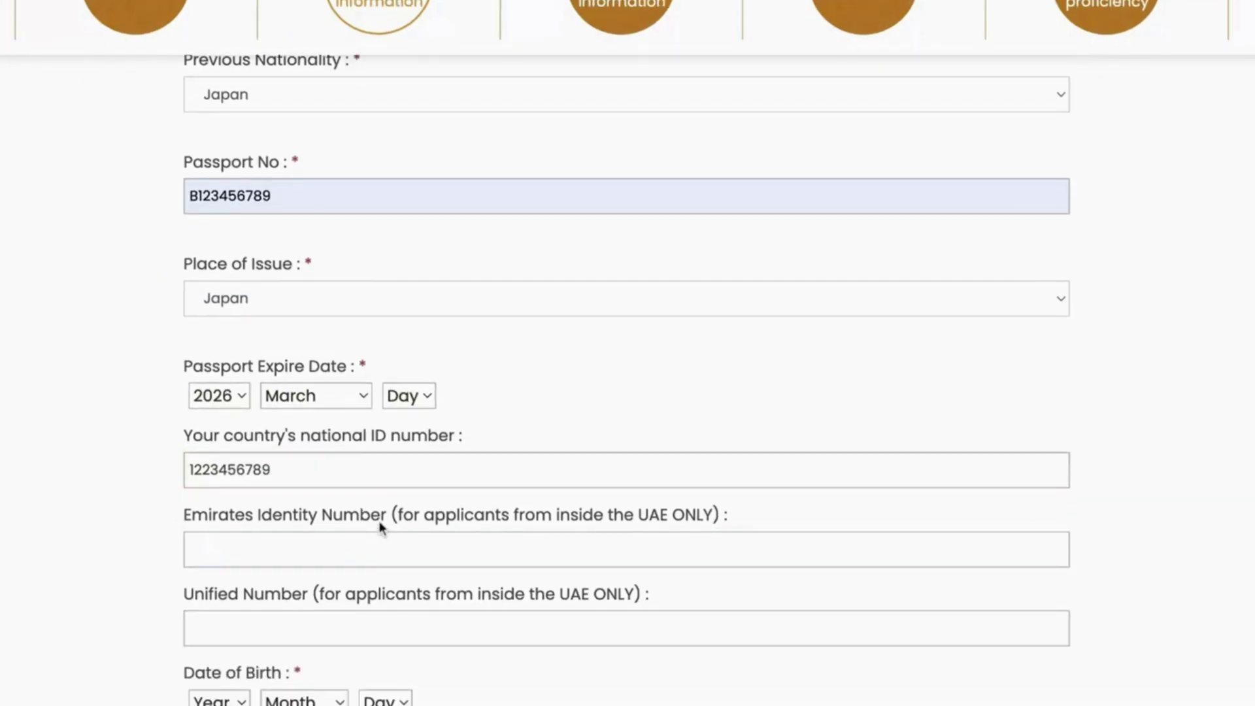
Step: Select the Emirates Identity Number and Unified Number label text
{"action": "triple_click", "coordinate": [381, 527]}
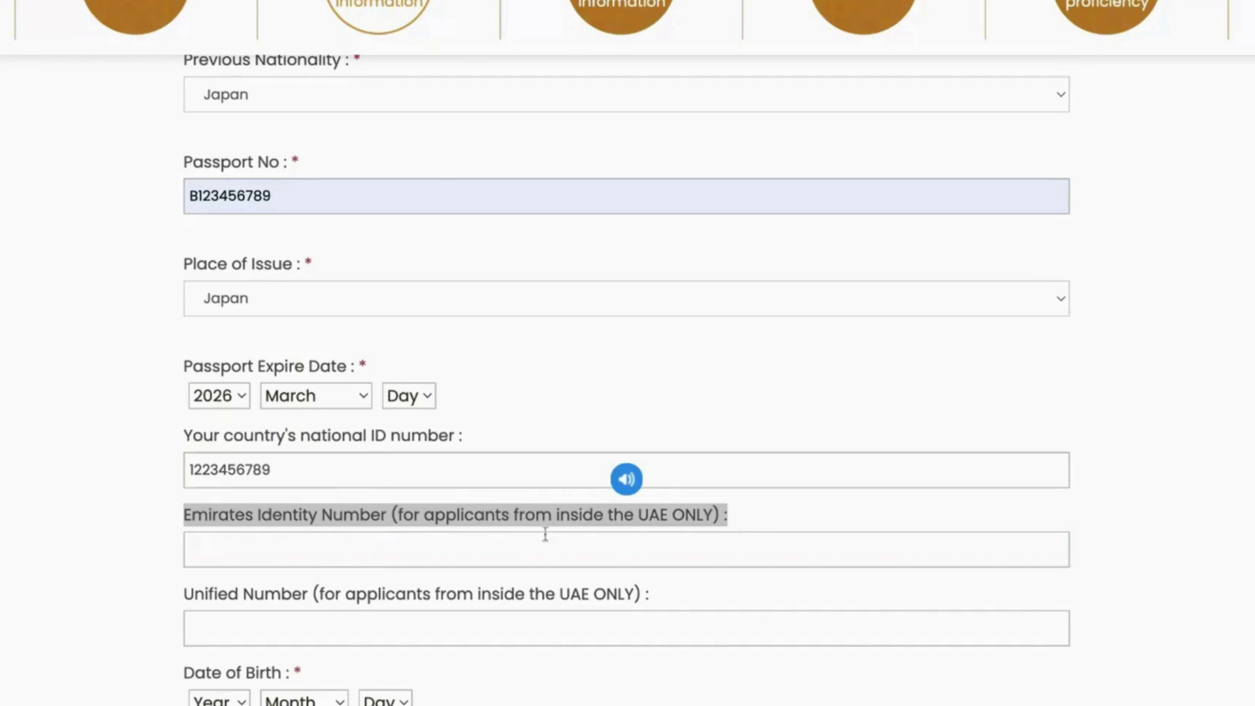
{"action": "left_click", "coordinate": [270, 560]}
{"action": "scroll", "coordinate": [270, 560], "scroll_direction": "down", "scroll_amount": 3}
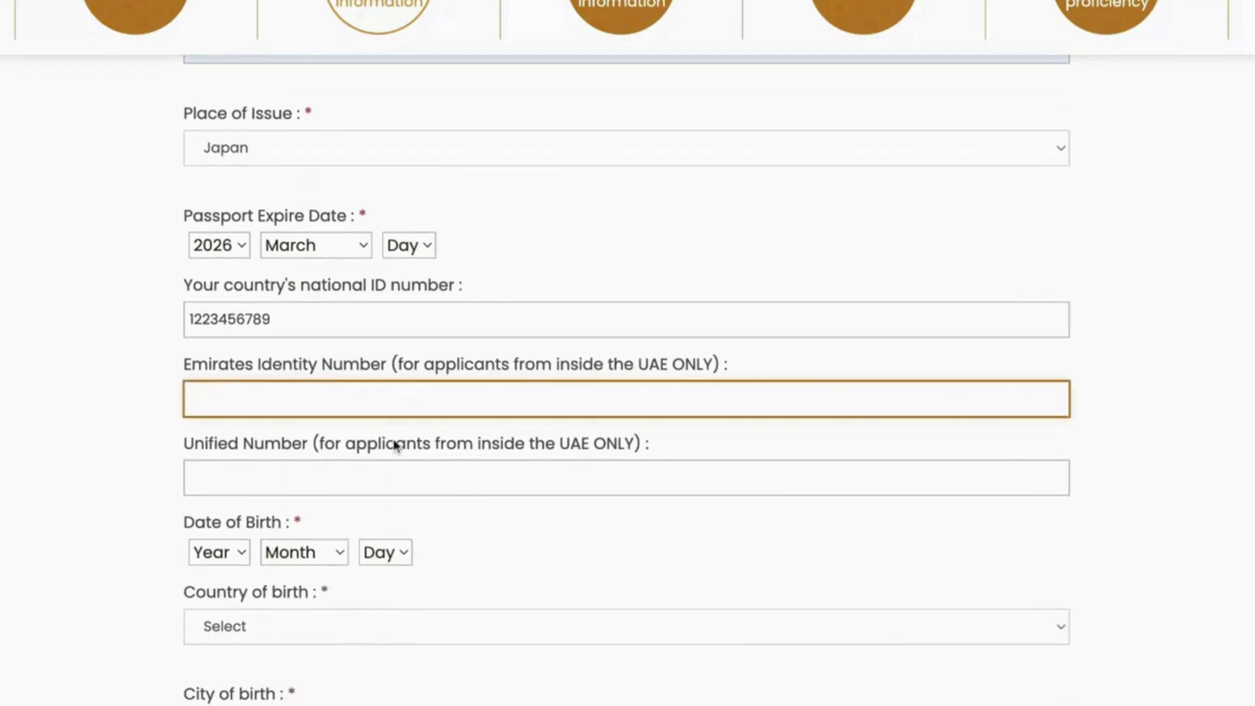
{"action": "triple_click", "coordinate": [395, 445]}
{"action": "left_click", "coordinate": [688, 445]}
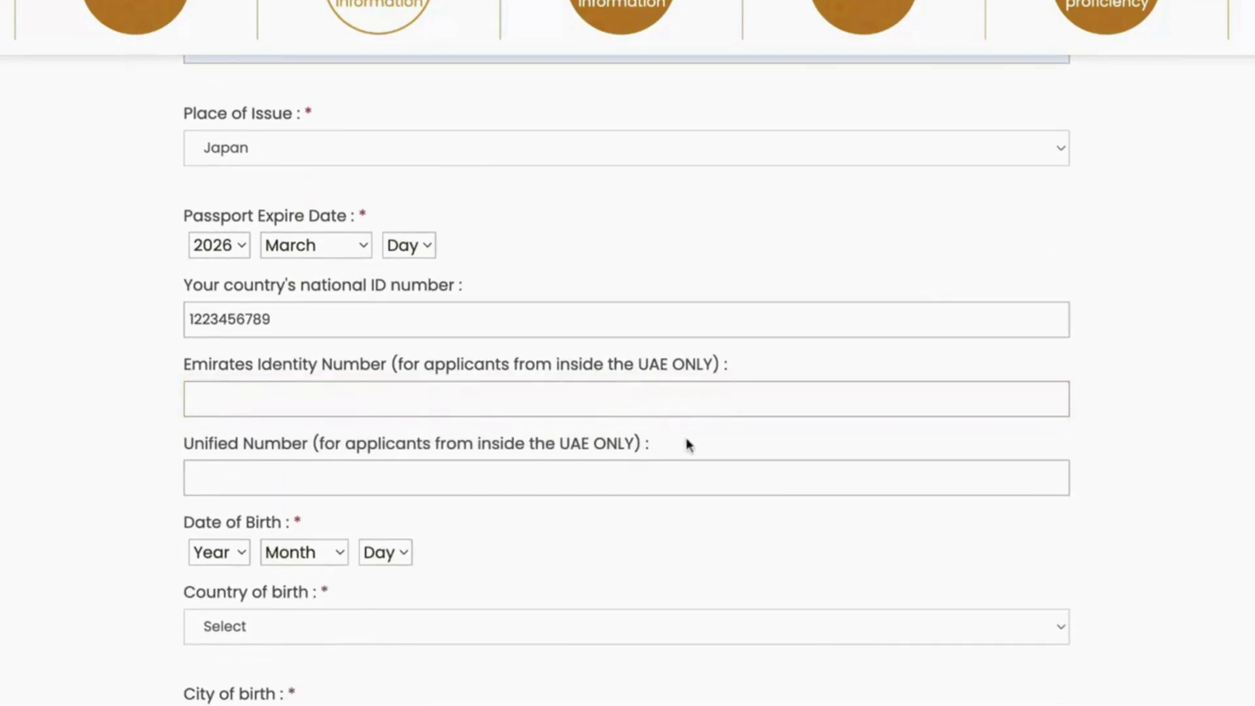
{"action": "scroll", "coordinate": [420, 467], "scroll_direction": "down", "scroll_amount": 1}
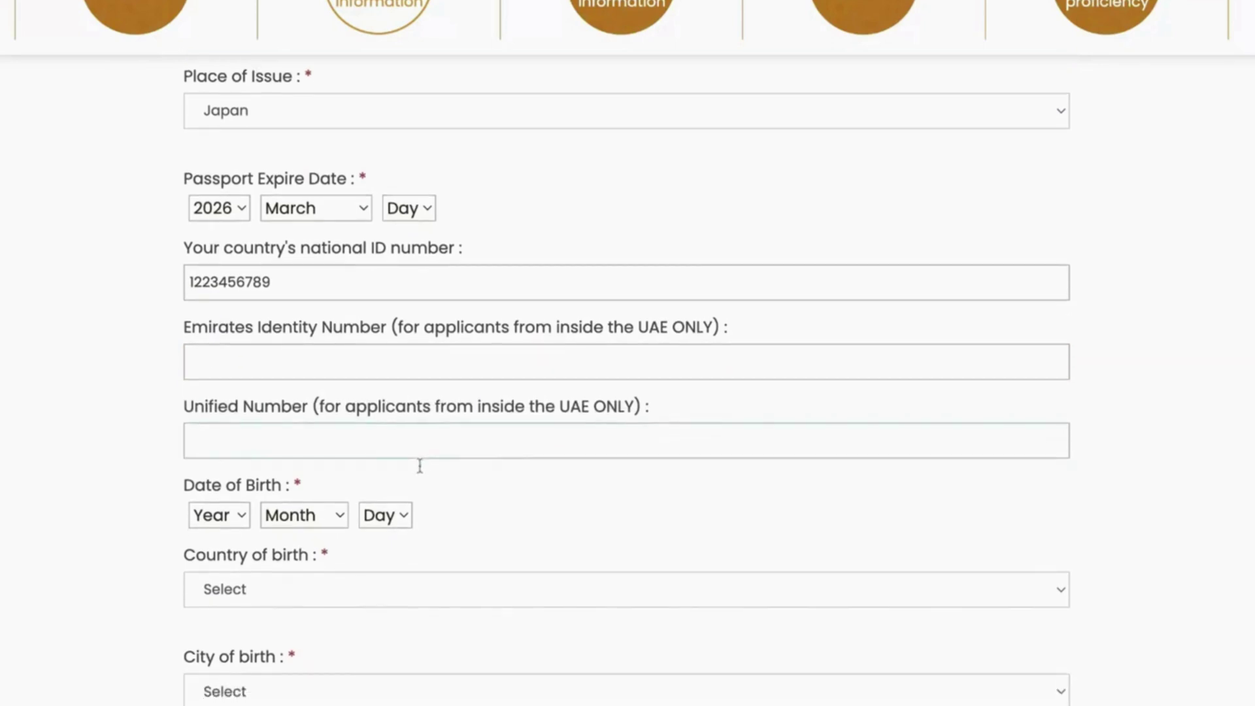
{"action": "double_click", "coordinate": [257, 489]}
{"action": "left_click", "coordinate": [219, 512]}
{"action": "left_click", "coordinate": [219, 533]}
{"action": "left_click", "coordinate": [322, 517]}
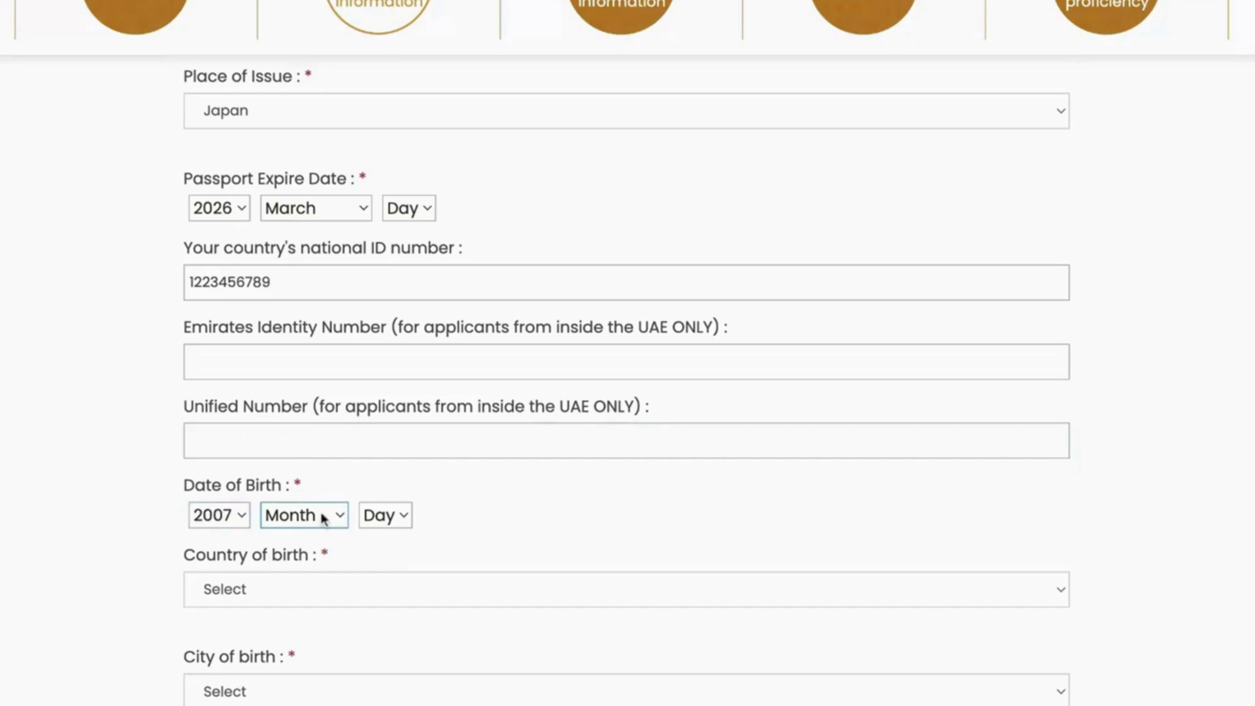
{"action": "left_click", "coordinate": [323, 533]}
{"action": "key", "text": "Tab"}
{"action": "key", "text": "3"}
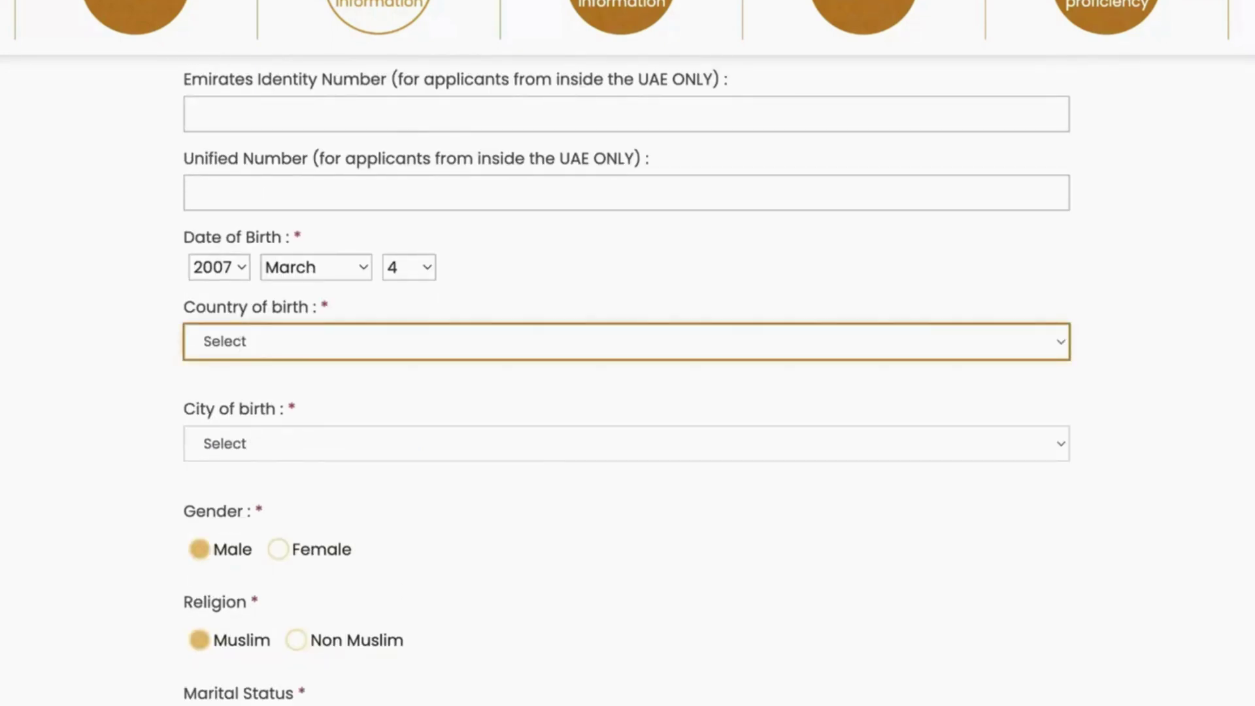
{"action": "key", "text": "Return"}
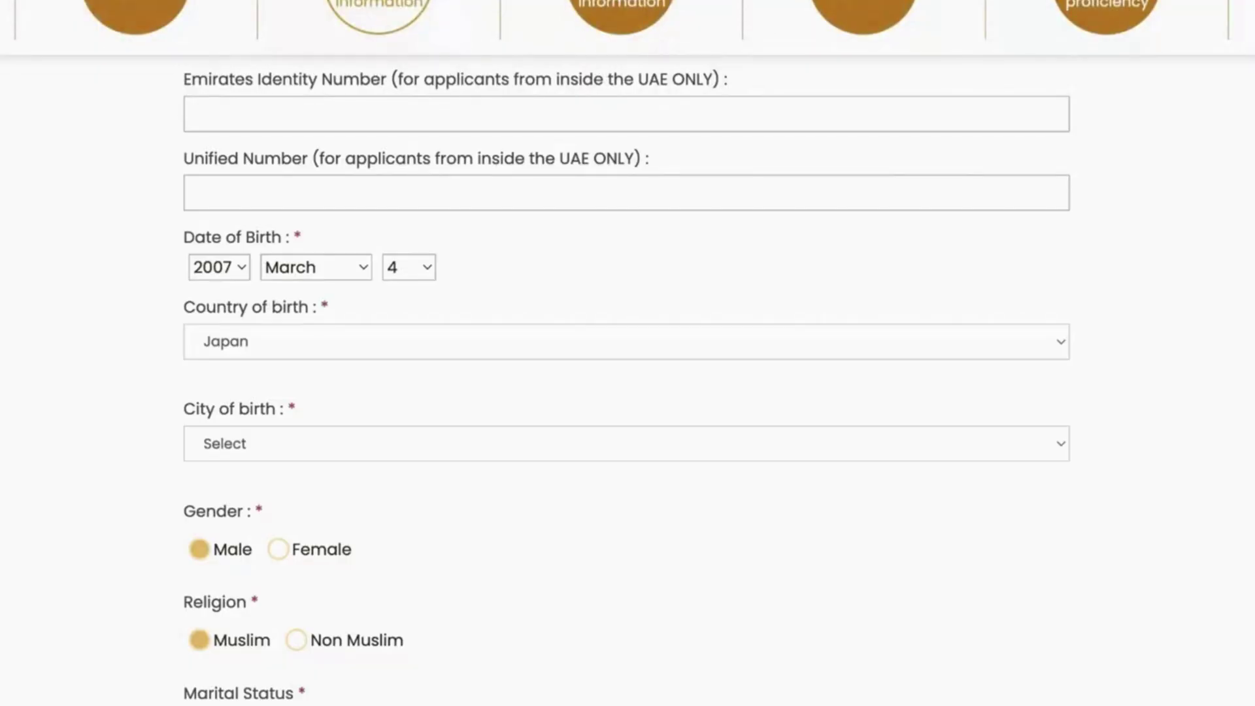
Step: Choose Abiko as the city of birth and keep Male as the gender
{"action": "scroll", "coordinate": [493, 425], "scroll_direction": "down", "scroll_amount": 1}
{"action": "left_click", "coordinate": [337, 411]}
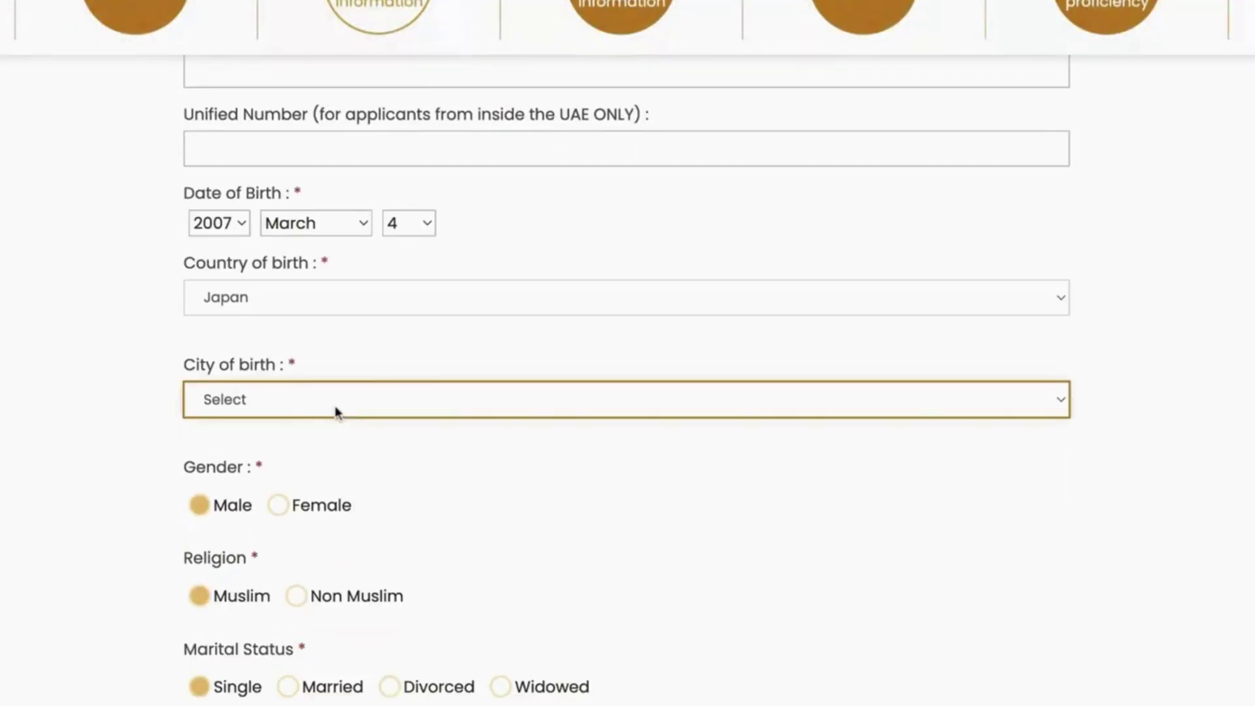
{"action": "left_click", "coordinate": [359, 376]}
{"action": "scroll", "coordinate": [558, 495], "scroll_direction": "down", "scroll_amount": 2}
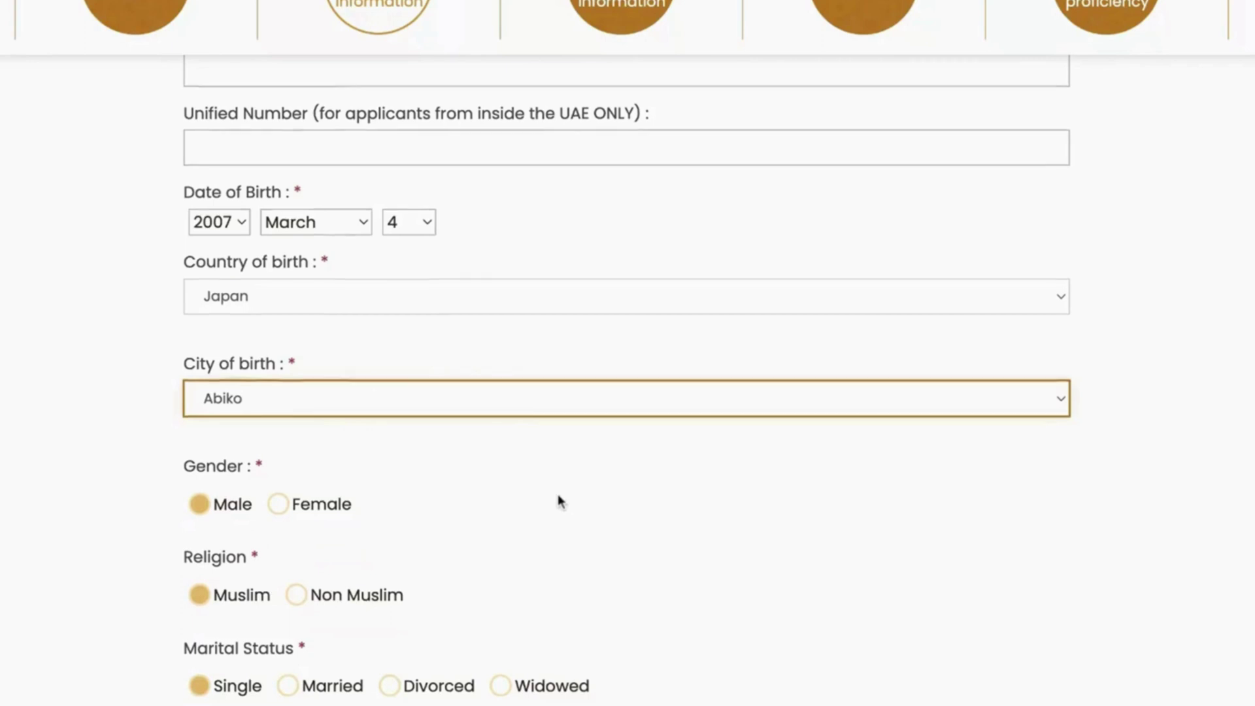
{"action": "scroll", "coordinate": [558, 496], "scroll_direction": "down", "scroll_amount": 3}
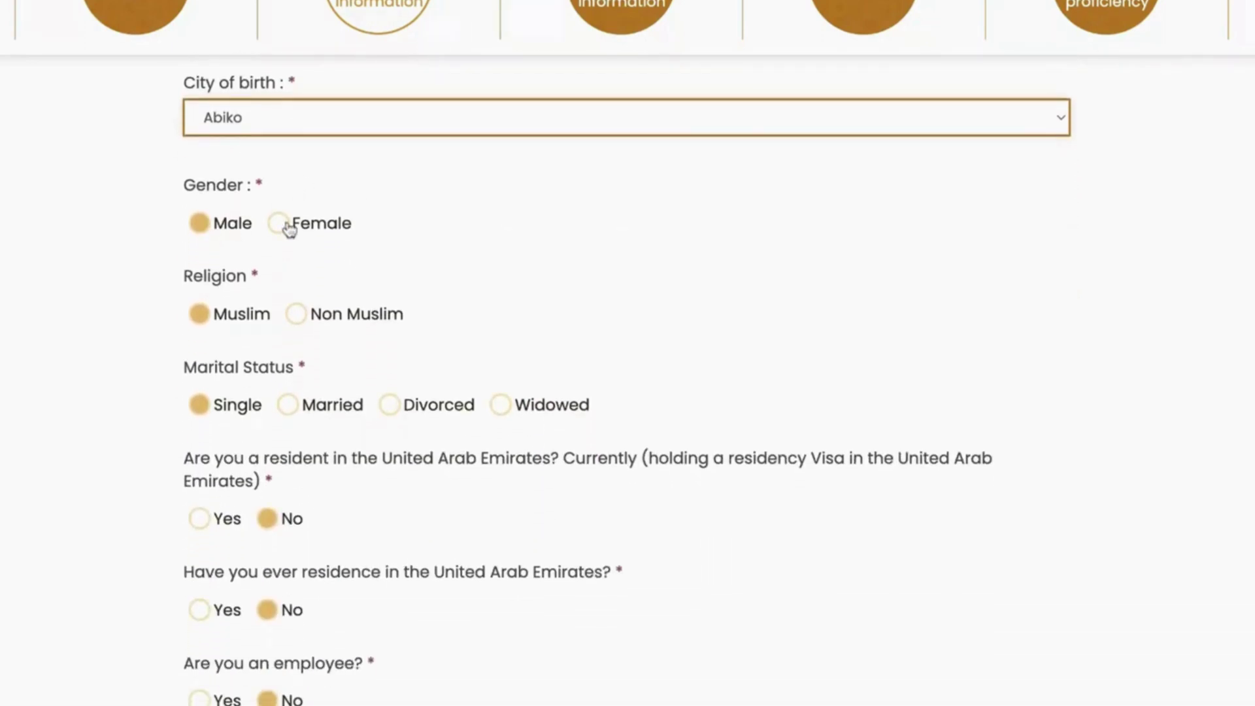
{"action": "left_click", "coordinate": [202, 230]}
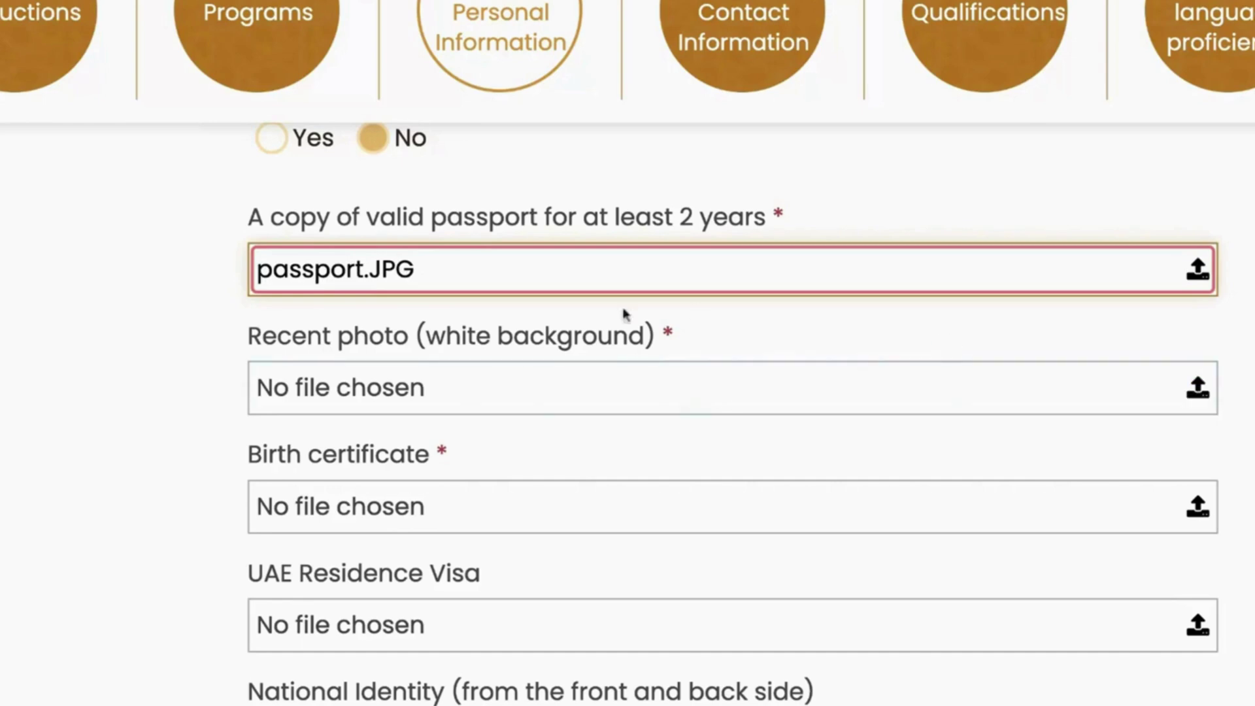
Step: Attach photo.JPG, birth.JPG, visa.JPG and national id.JPG to their document upload fields
{"action": "left_click", "coordinate": [596, 382]}
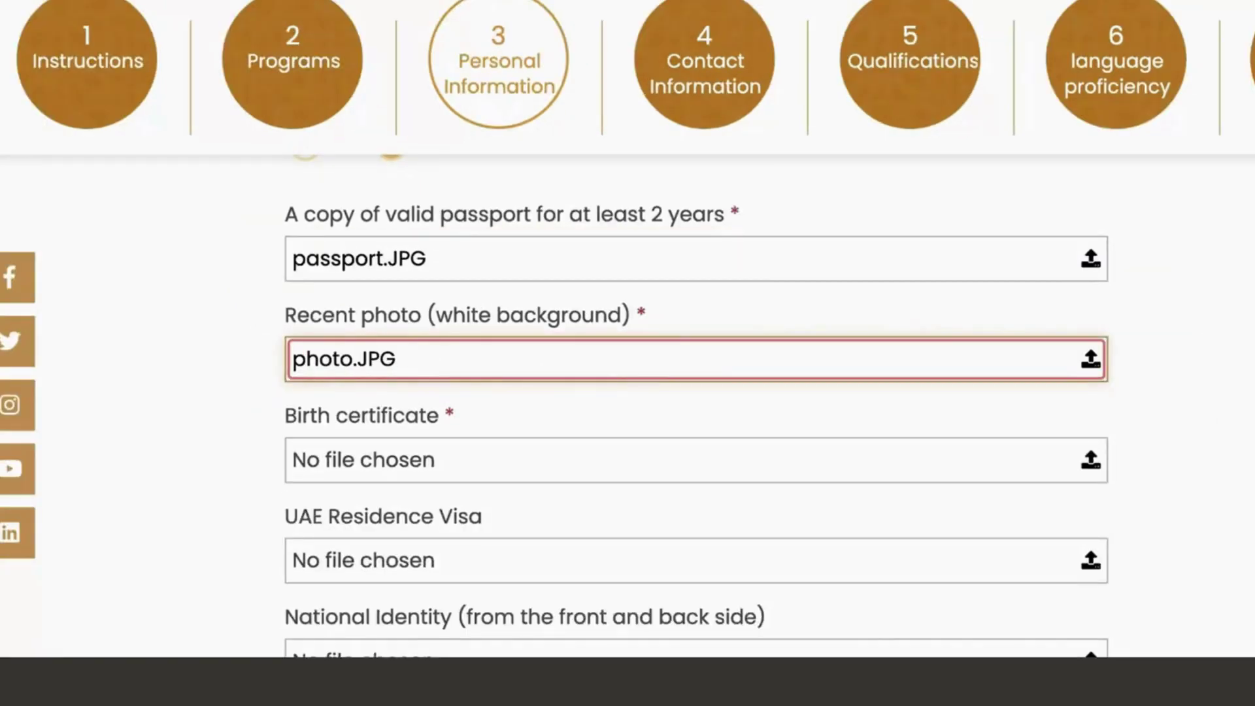
{"action": "scroll", "coordinate": [868, 468], "scroll_direction": "down", "scroll_amount": 3}
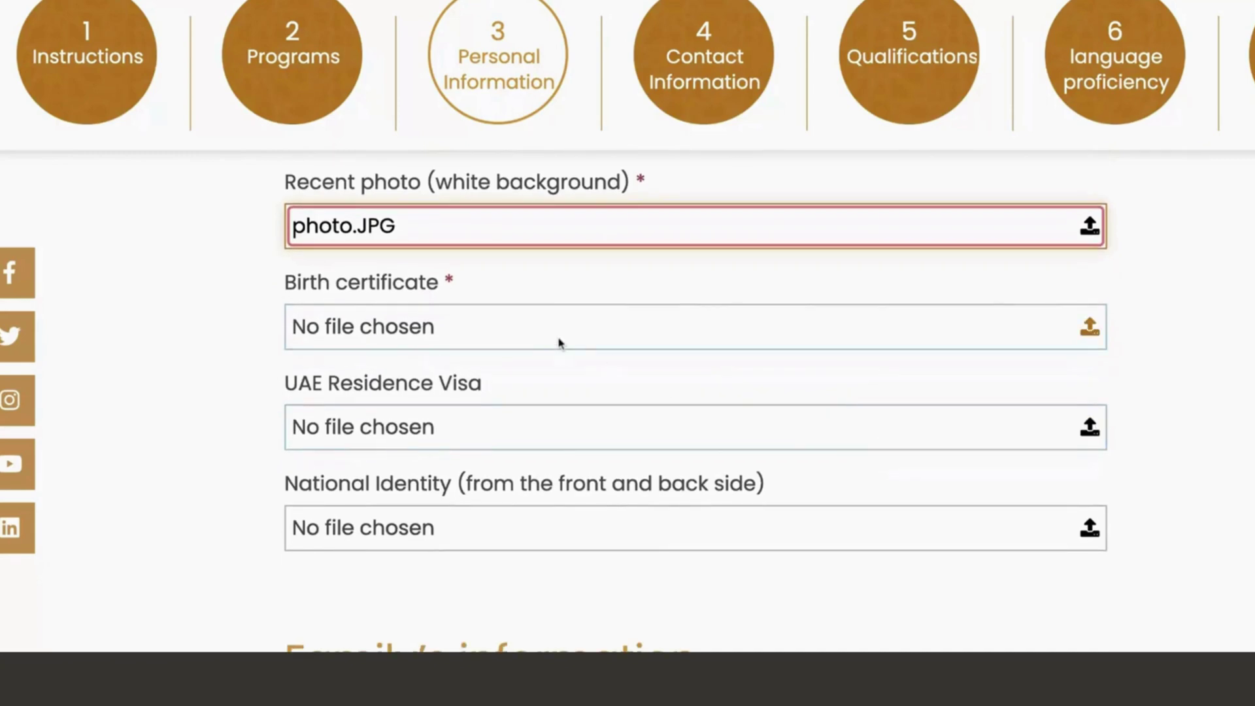
{"action": "left_click", "coordinate": [565, 331]}
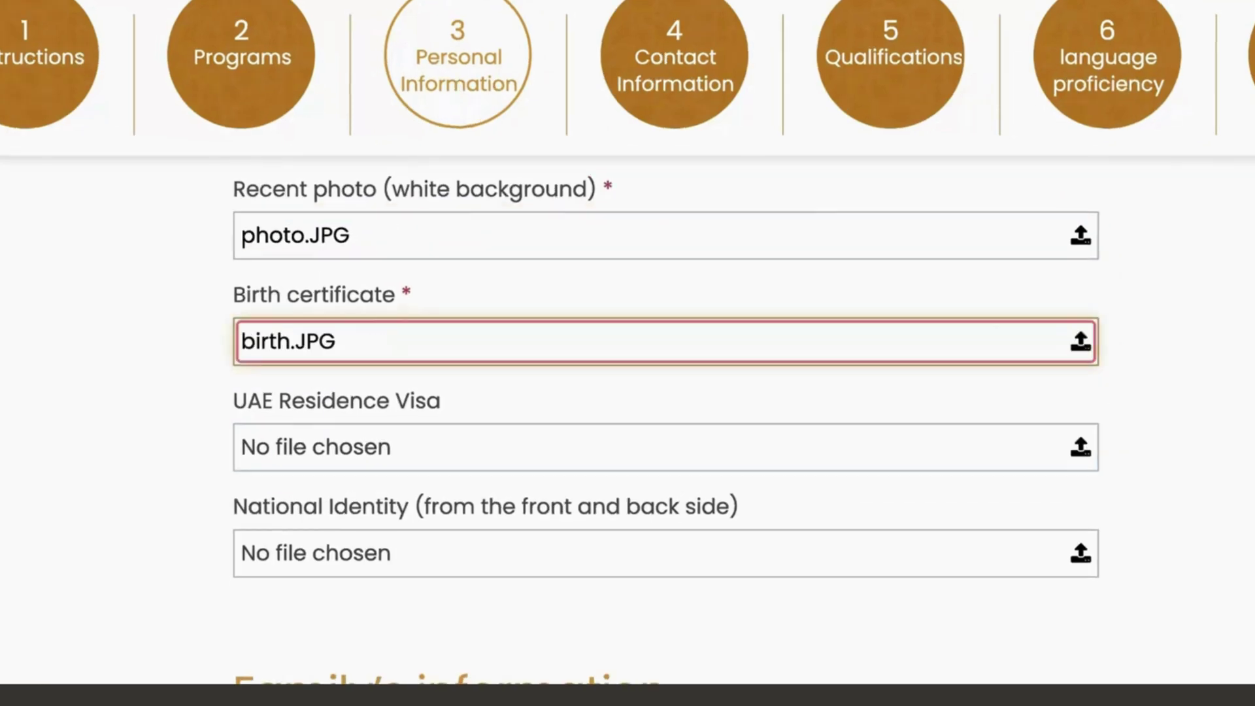
{"action": "scroll", "coordinate": [839, 420], "scroll_direction": "down", "scroll_amount": 2}
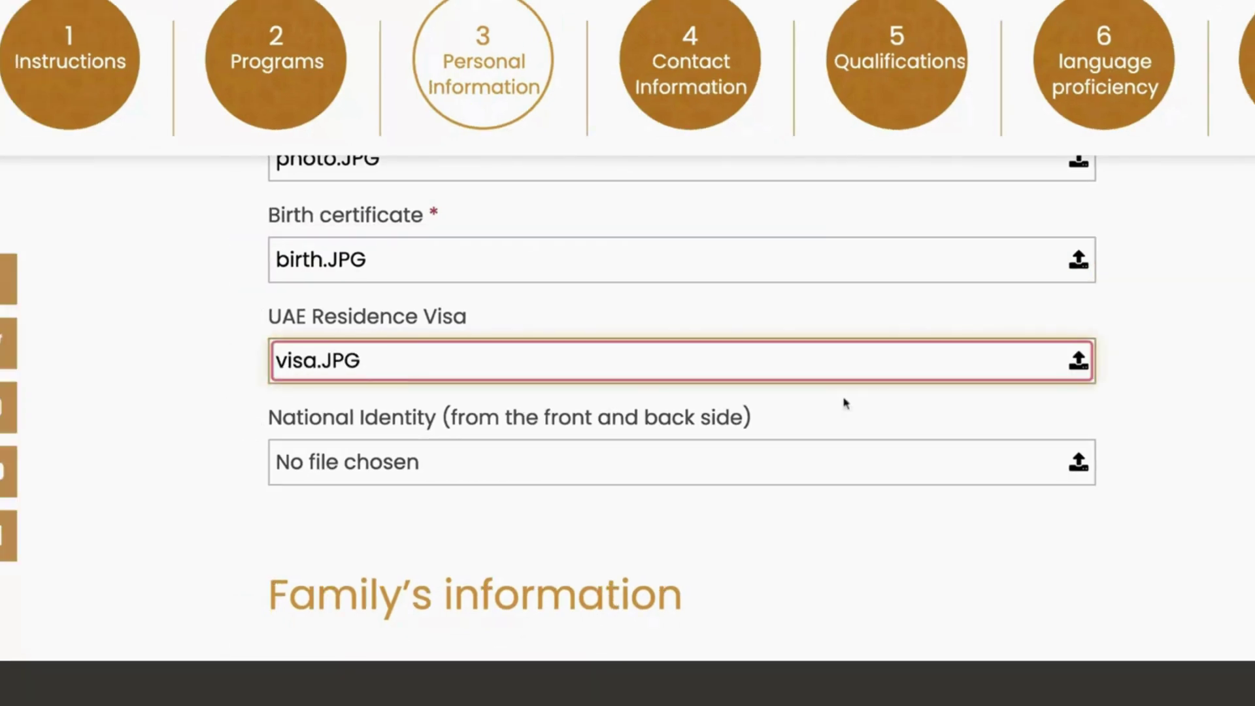
{"action": "left_click", "coordinate": [500, 464]}
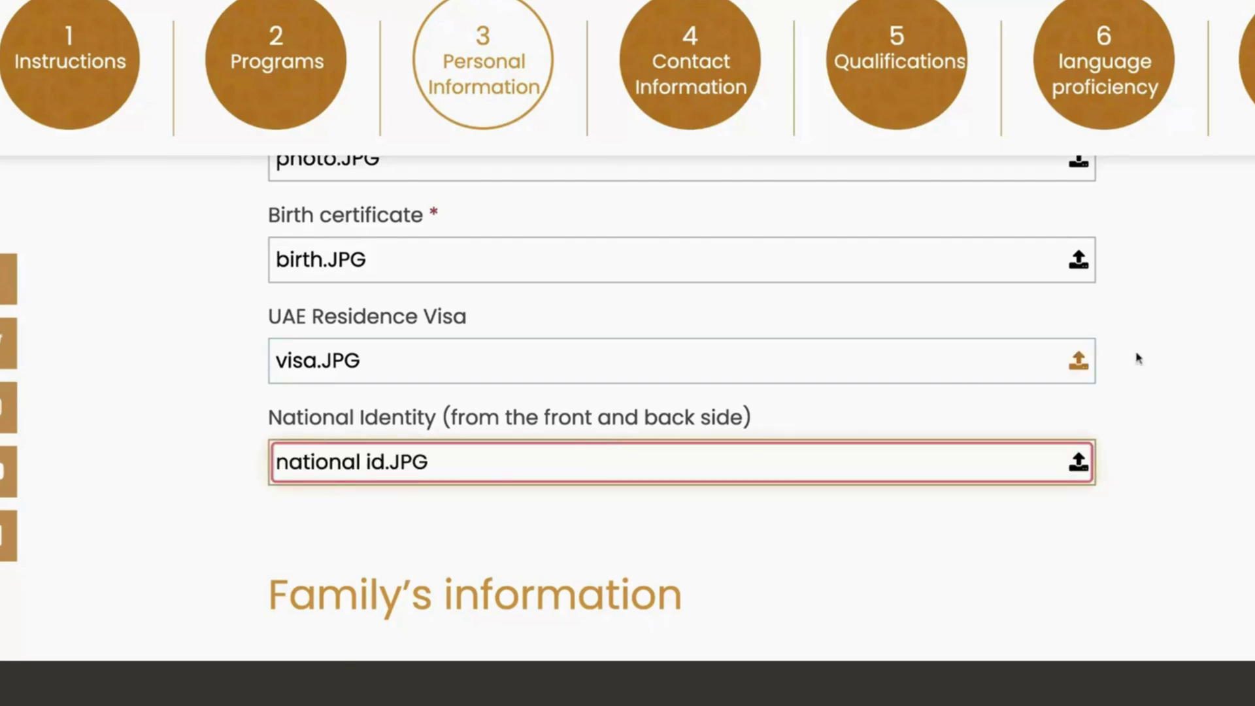
Step: Enter the guardian's full name and set the guardian's religion to Muslim
{"action": "scroll", "coordinate": [1189, 374], "scroll_direction": "down", "scroll_amount": 5}
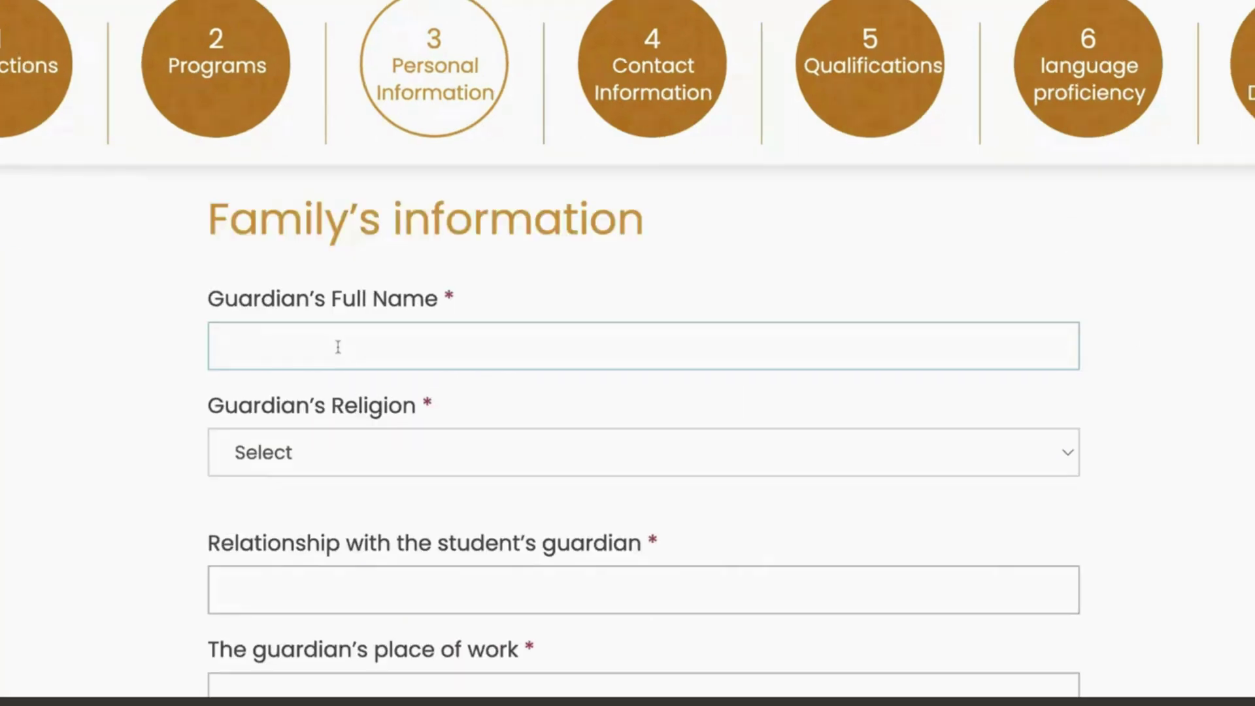
{"action": "left_click", "coordinate": [338, 347]}
{"action": "type", "text": "A"}
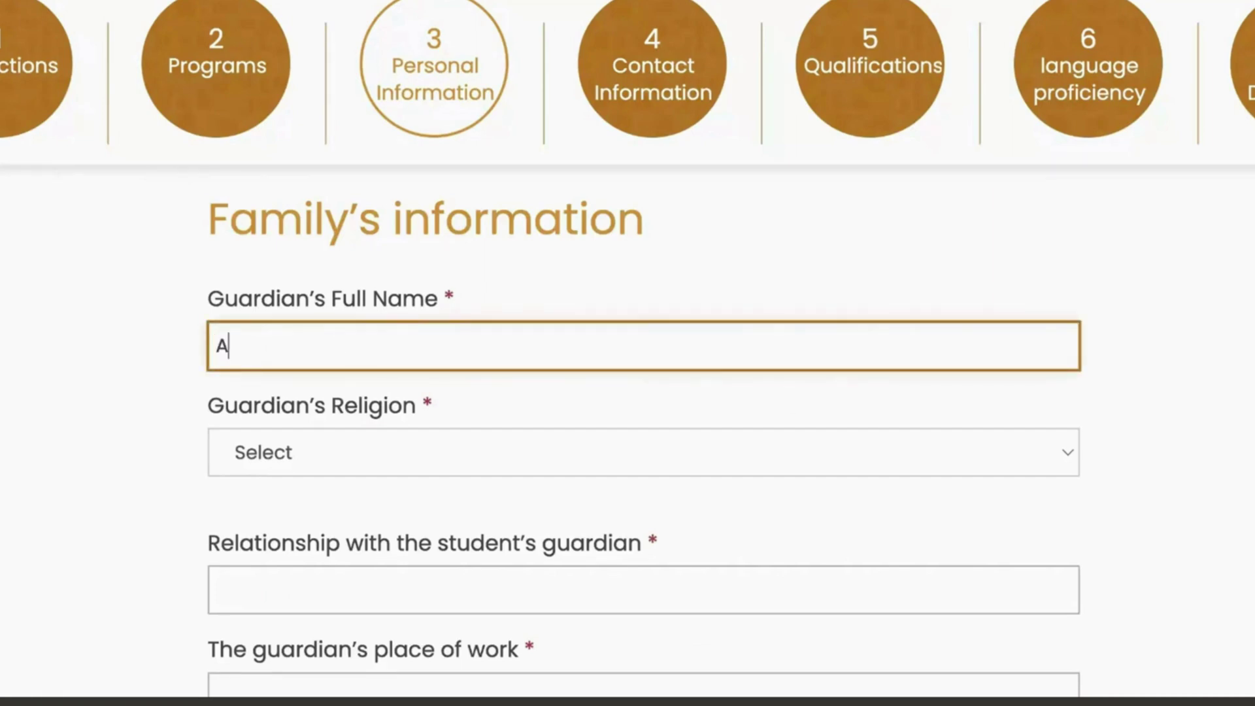
{"action": "type", "text": "shim"}
{"action": "left_click", "coordinate": [390, 460]}
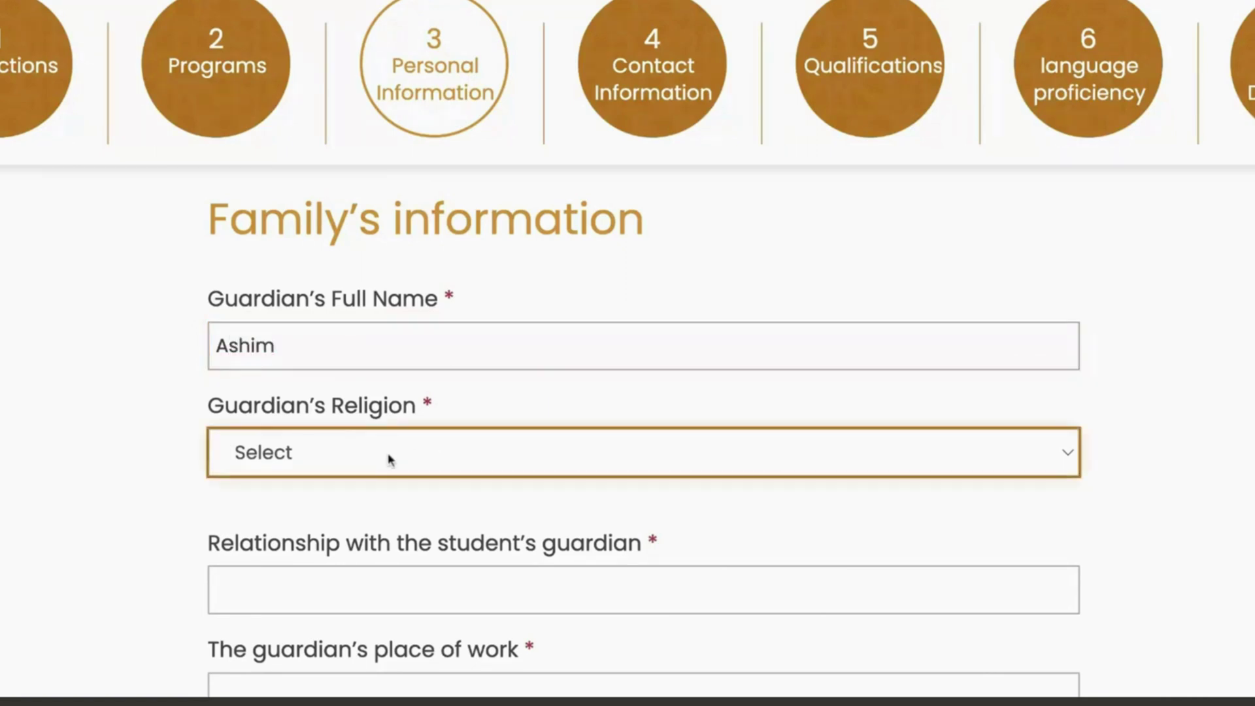
{"action": "left_click", "coordinate": [435, 496]}
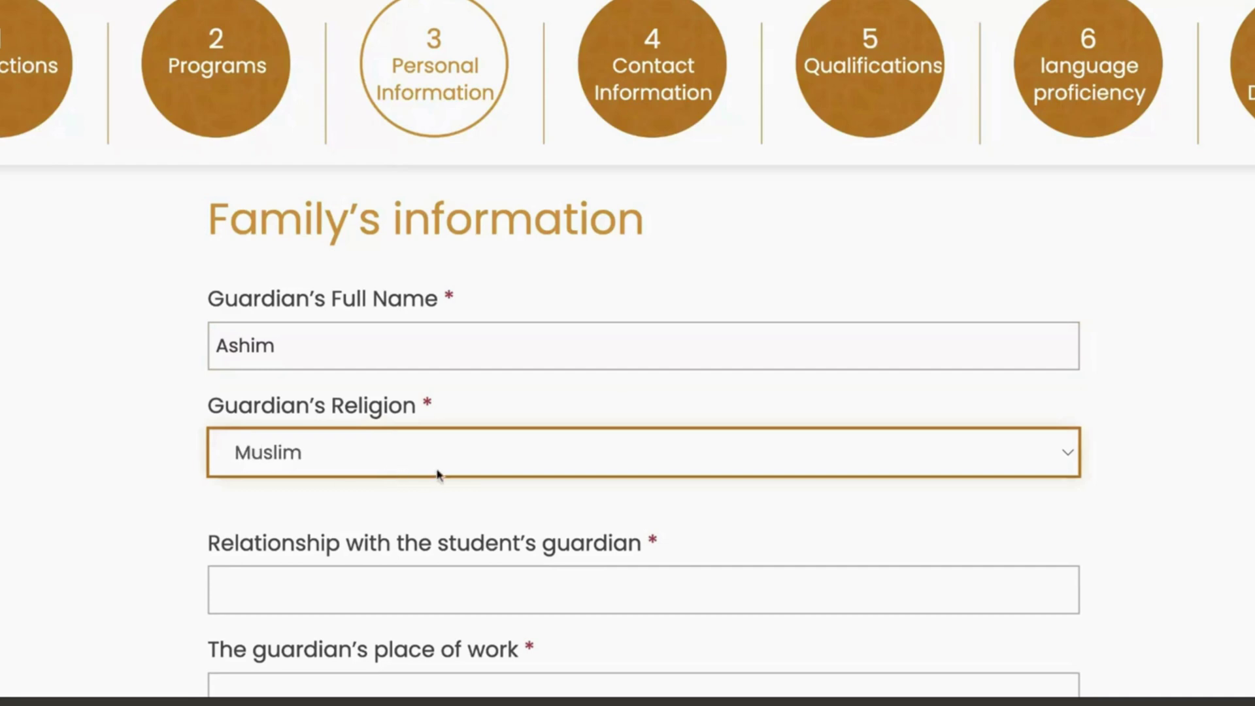
Step: Set the relationship to father and the workplace to America Embassy
{"action": "scroll", "coordinate": [438, 476], "scroll_direction": "down", "scroll_amount": 3}
{"action": "scroll", "coordinate": [438, 475], "scroll_direction": "down", "scroll_amount": 1}
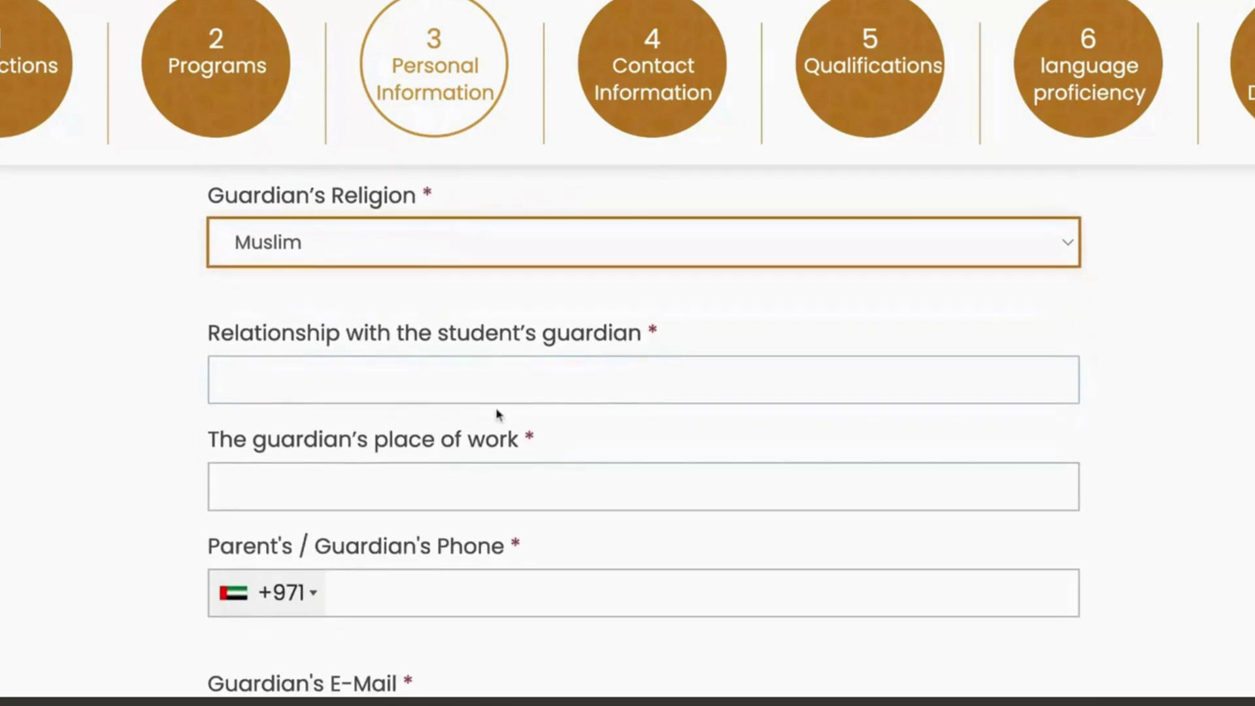
{"action": "left_click", "coordinate": [528, 378]}
{"action": "left_click", "coordinate": [415, 412]}
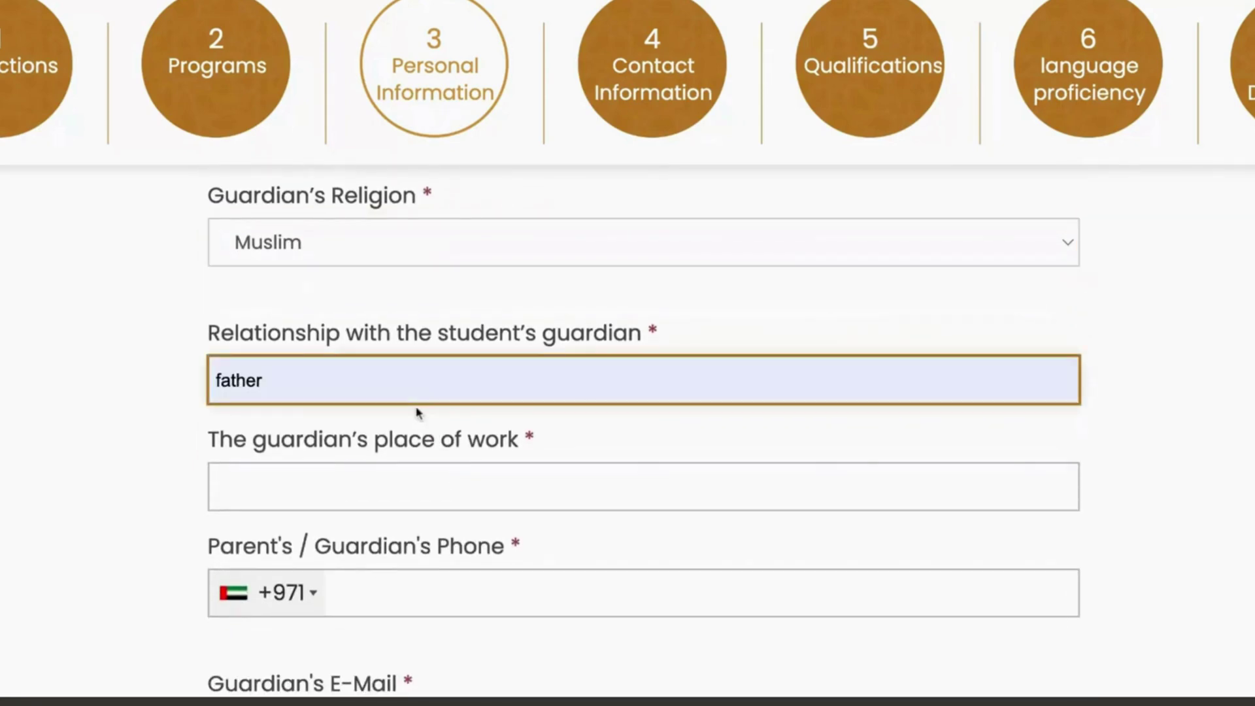
{"action": "left_click", "coordinate": [345, 485]}
{"action": "type", "text": "A"}
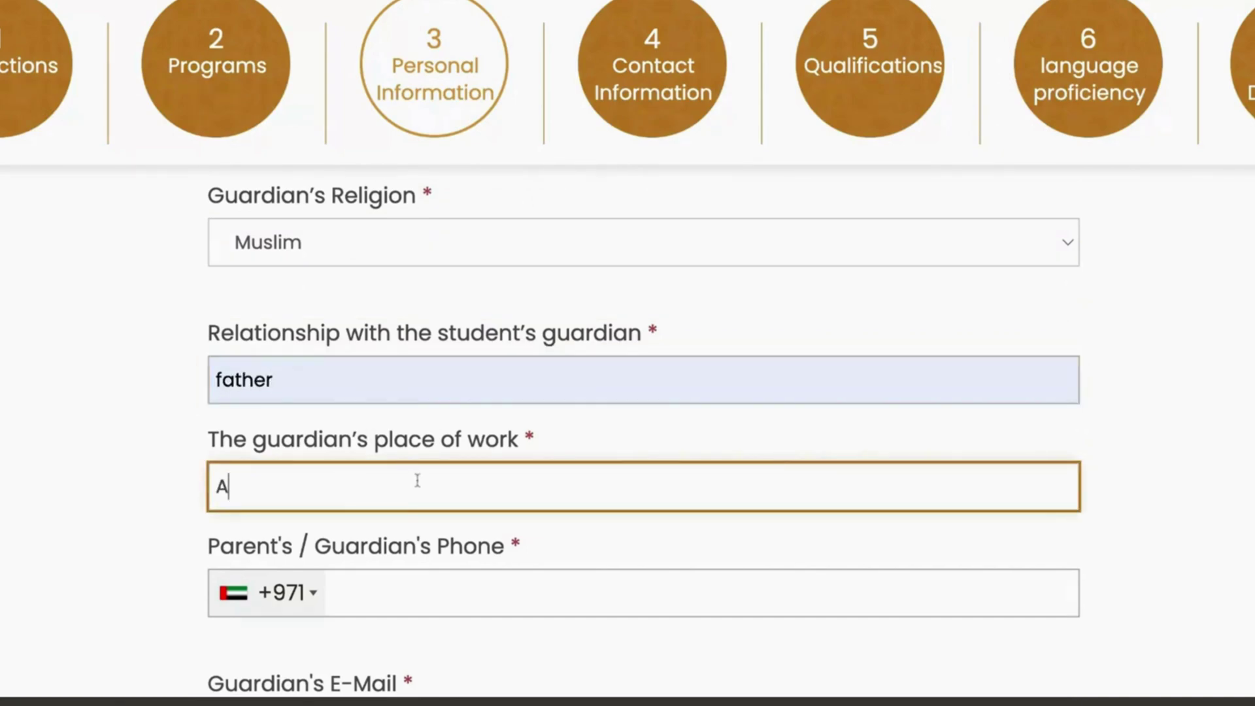
{"action": "type", "text": "b"}
{"action": "key", "text": "BackSpace"}
{"action": "type", "text": "merica Em"}
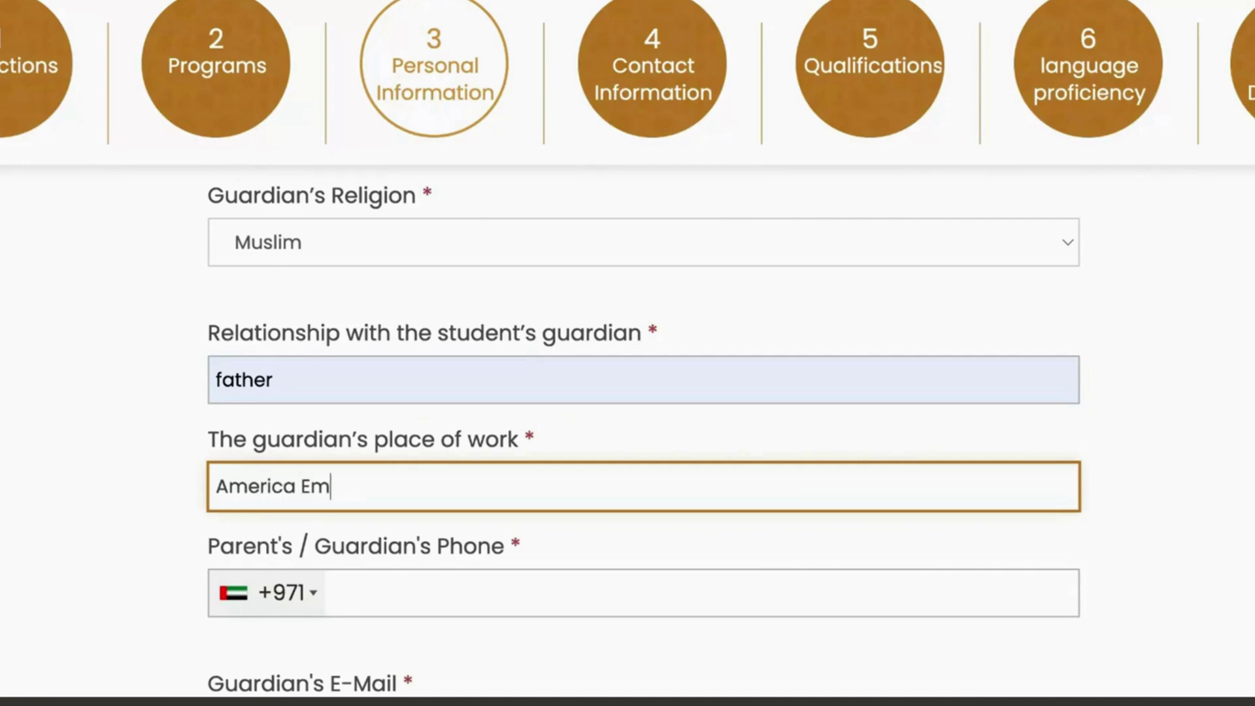
{"action": "type", "text": "bassy"}
Step: Choose Japan +81 as phone code, enter the guardian's phone number and e-mail
{"action": "left_click", "coordinate": [281, 593]}
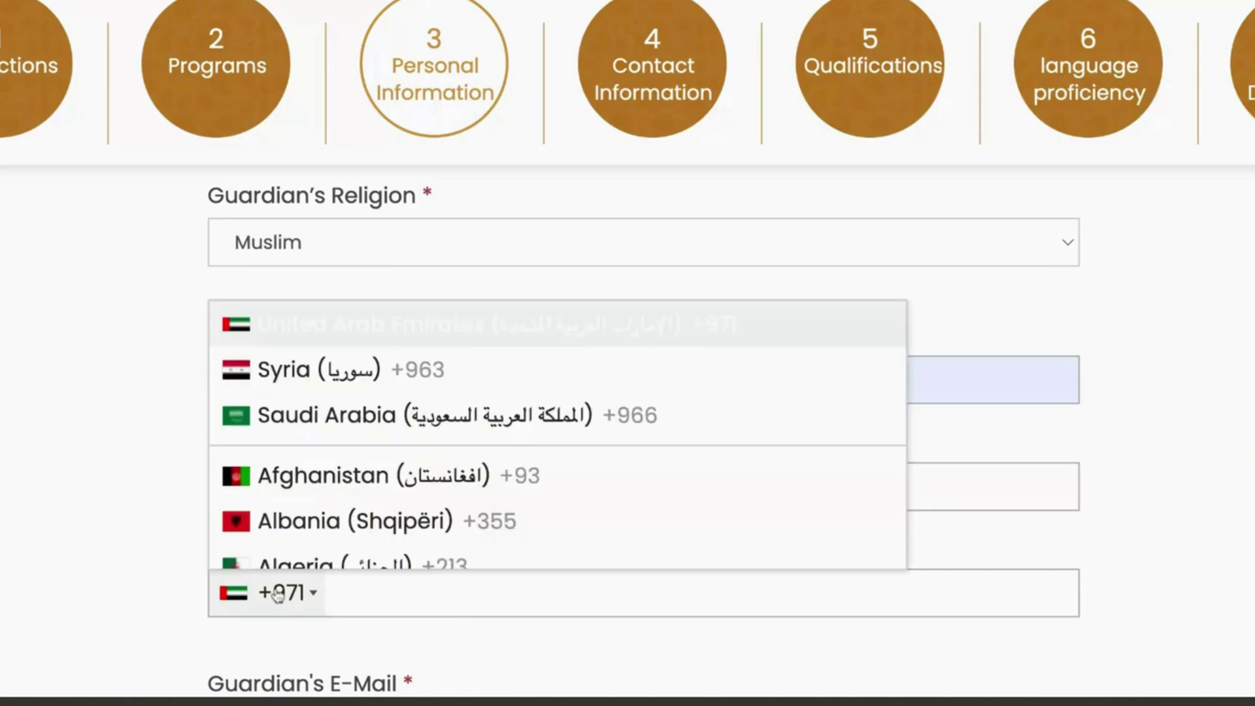
{"action": "scroll", "coordinate": [325, 482], "scroll_direction": "down", "scroll_amount": 15}
{"action": "left_click", "coordinate": [325, 483]}
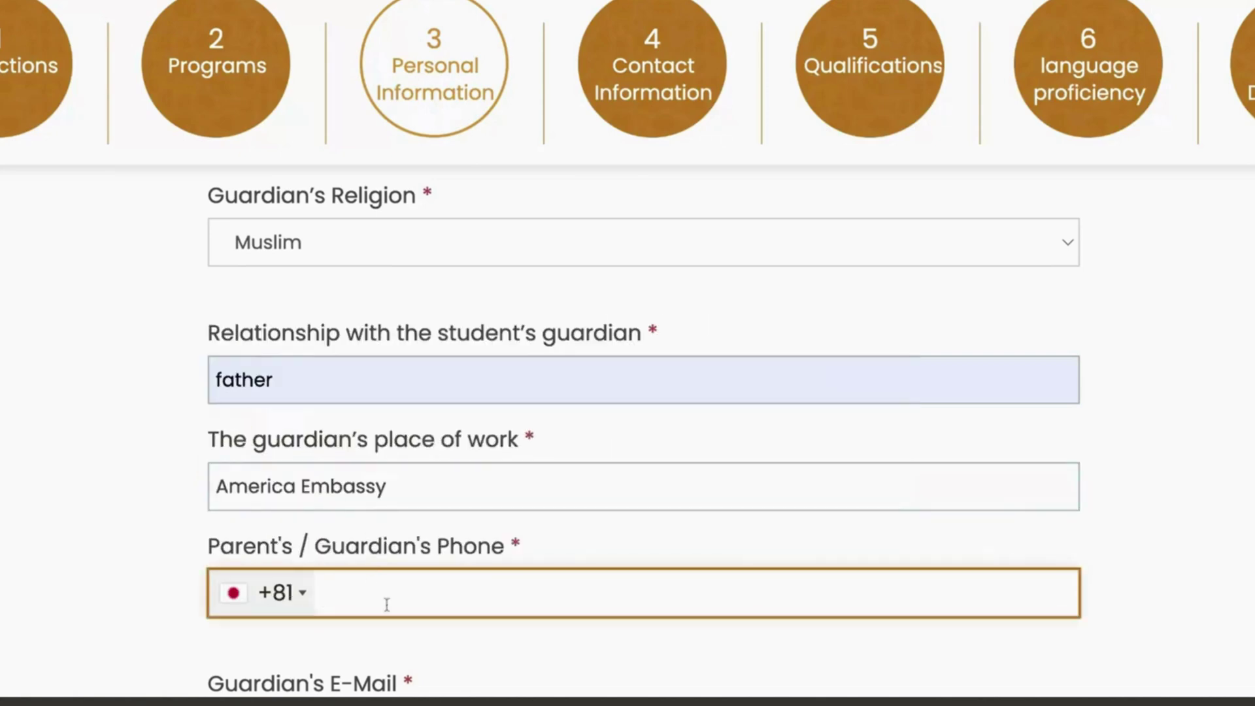
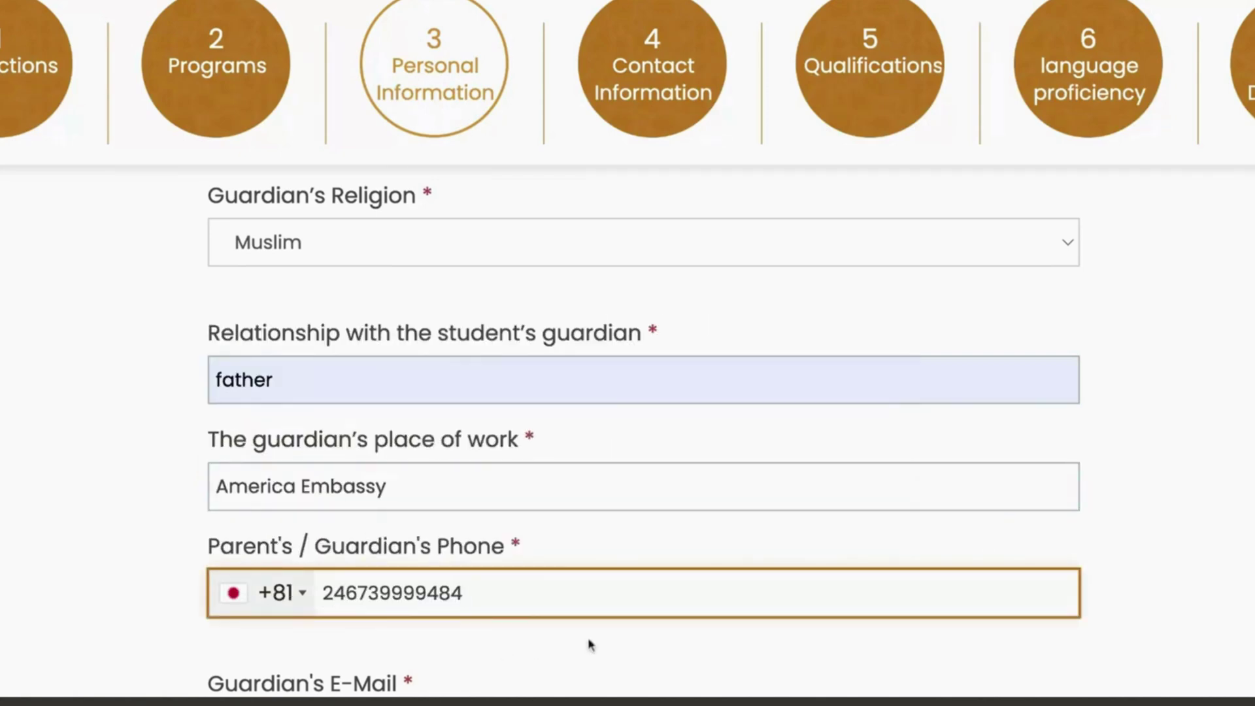
{"action": "key", "text": "Tab"}
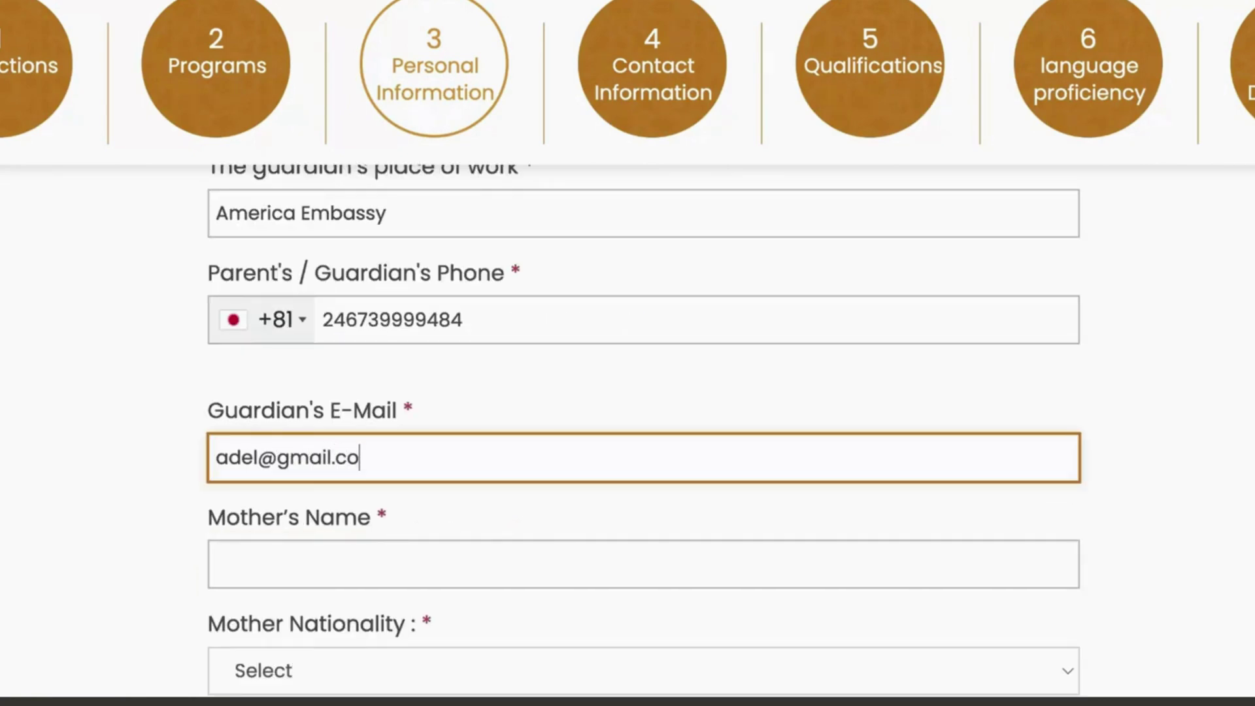
Step: Enter the mother's name, set her nationality to Japan, and fill in her e-mail
{"action": "left_click", "coordinate": [325, 585]}
{"action": "type", "text": "Shareefah"}
{"action": "scroll", "coordinate": [422, 580], "scroll_direction": "down", "scroll_amount": 3}
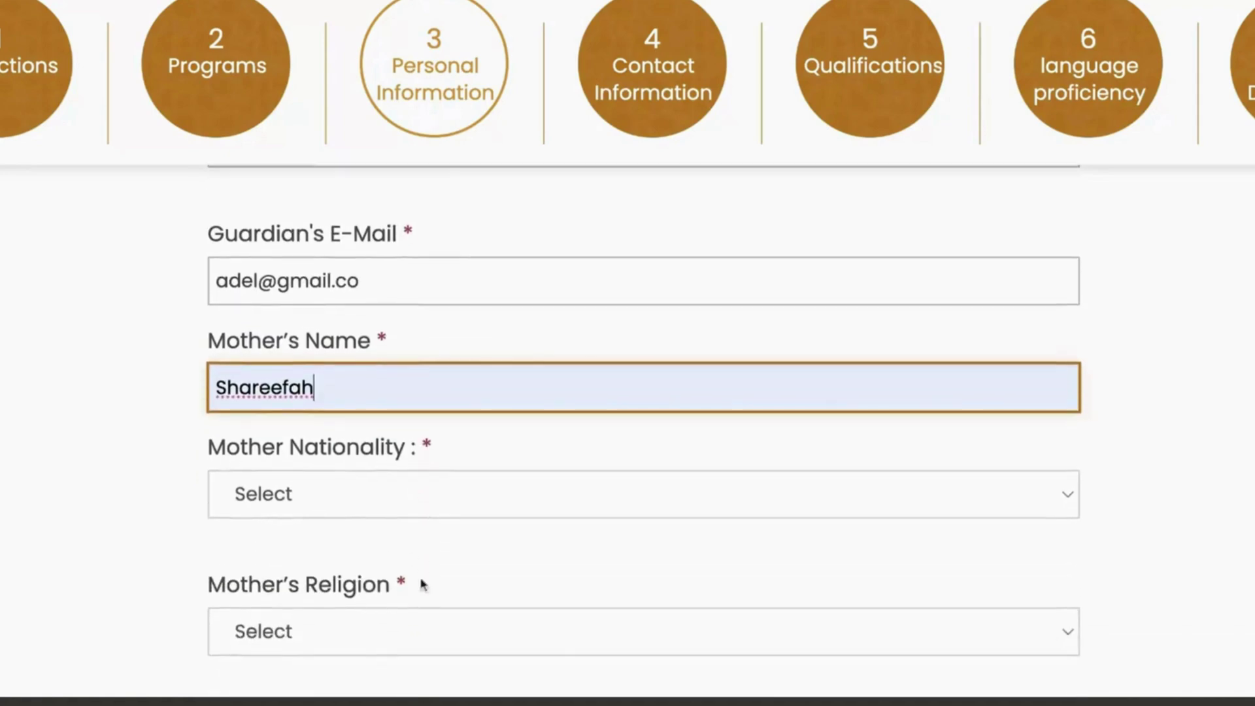
{"action": "left_click", "coordinate": [322, 488]}
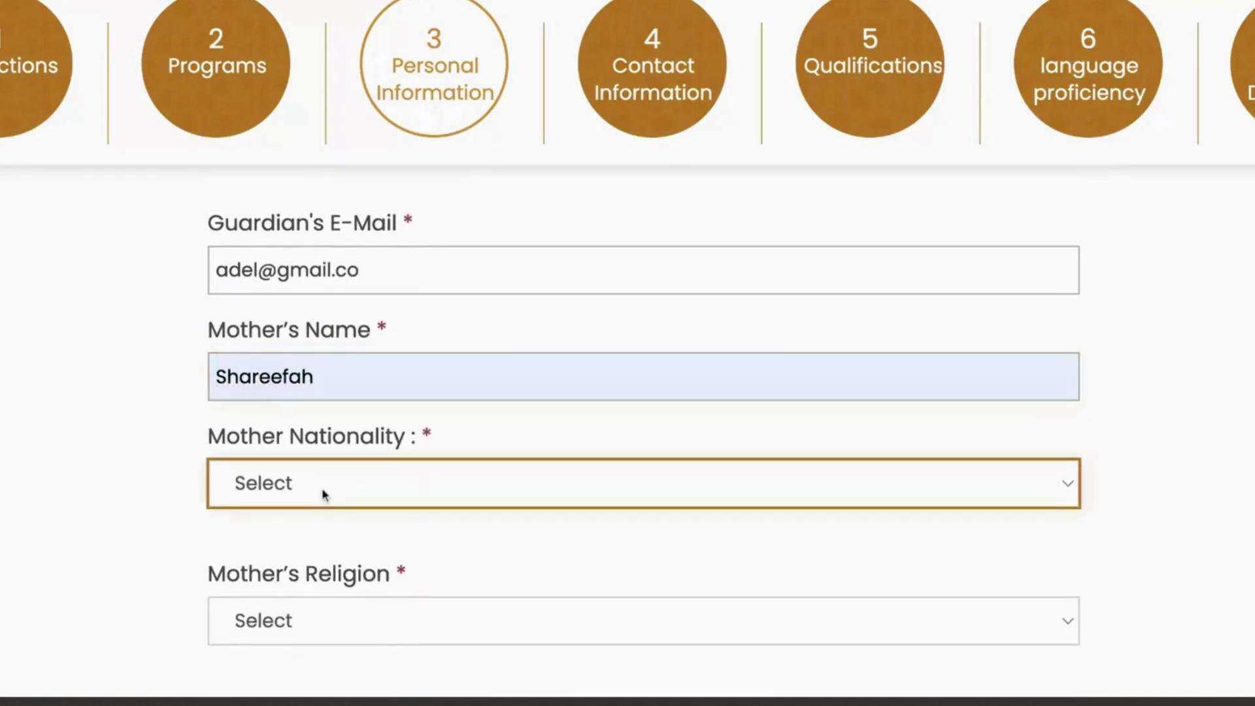
{"action": "left_click", "coordinate": [324, 496]}
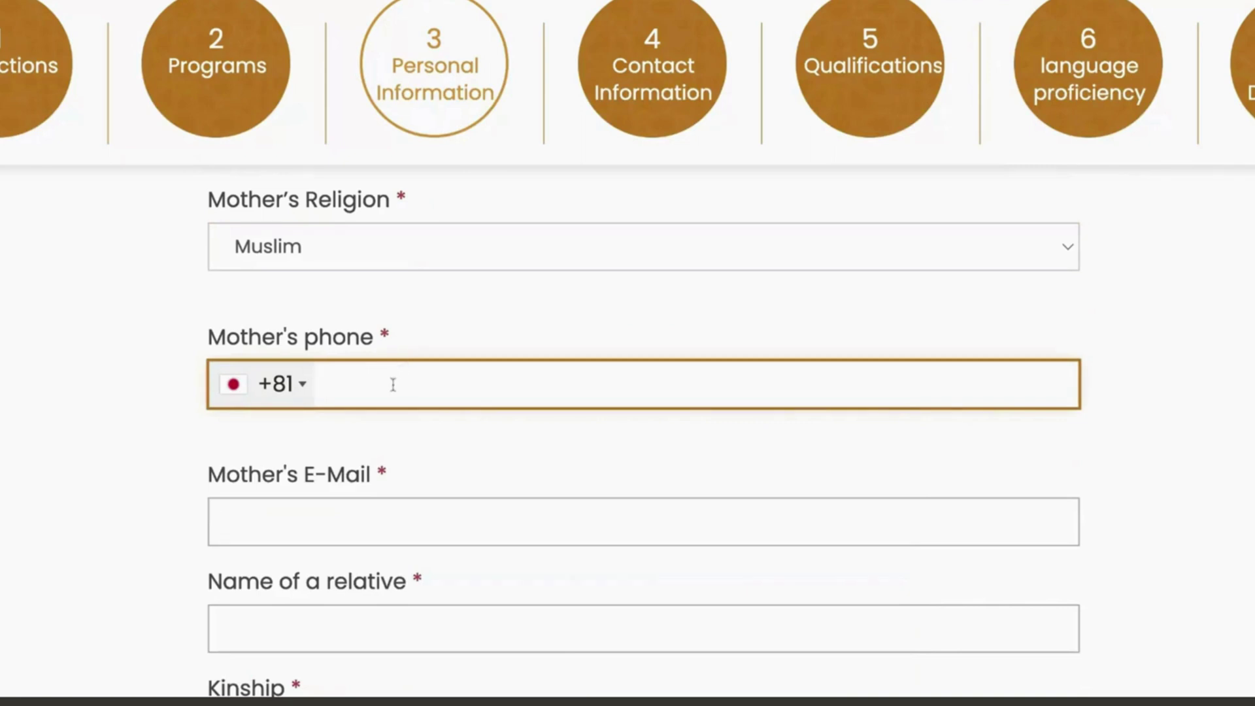
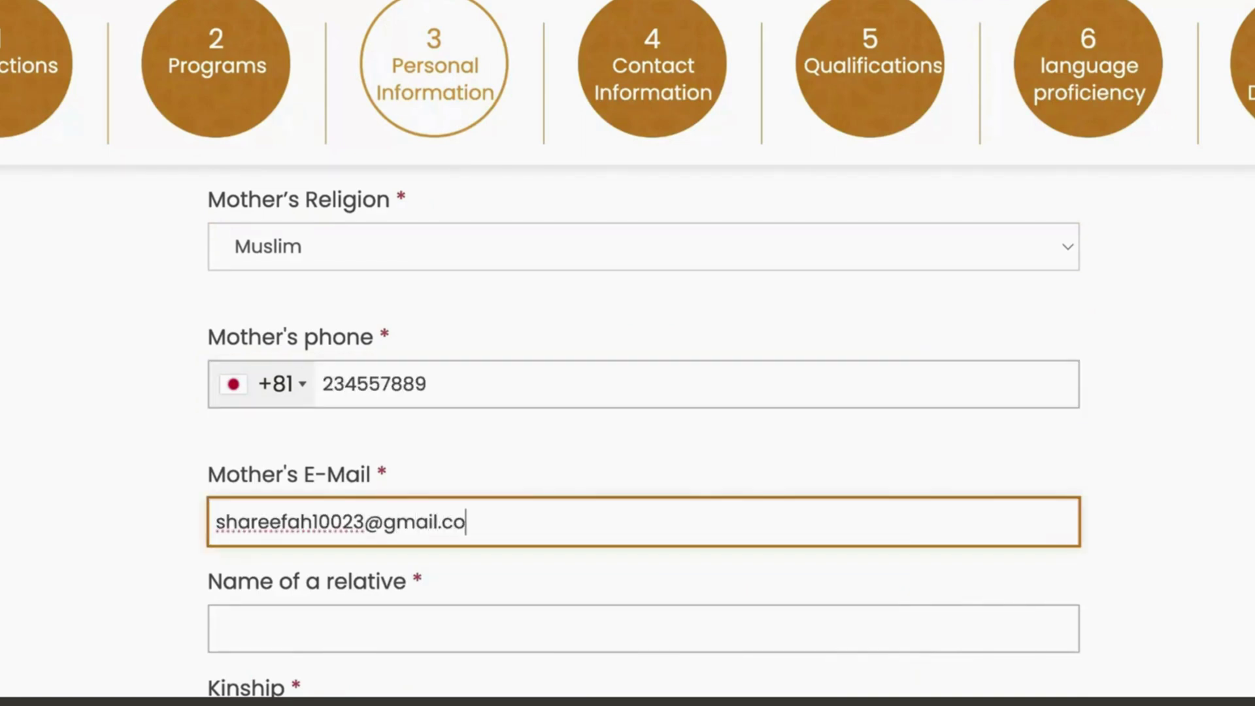
Step: Enter the relative's name and kinship
{"action": "scroll", "coordinate": [637, 476], "scroll_direction": "down", "scroll_amount": 2}
{"action": "left_click", "coordinate": [418, 457]}
{"action": "type", "text": "asd"}
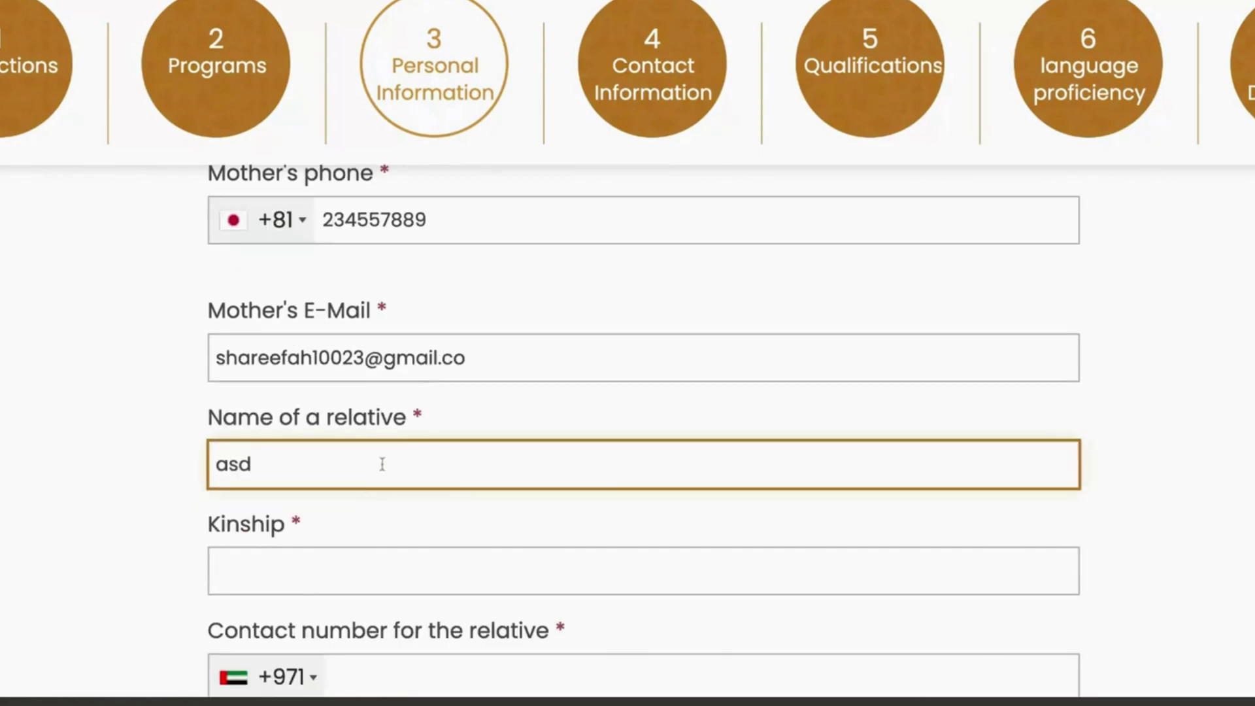
{"action": "key", "text": "BackSpace"}
{"action": "type", "text": "ad"}
{"action": "left_click", "coordinate": [334, 567]}
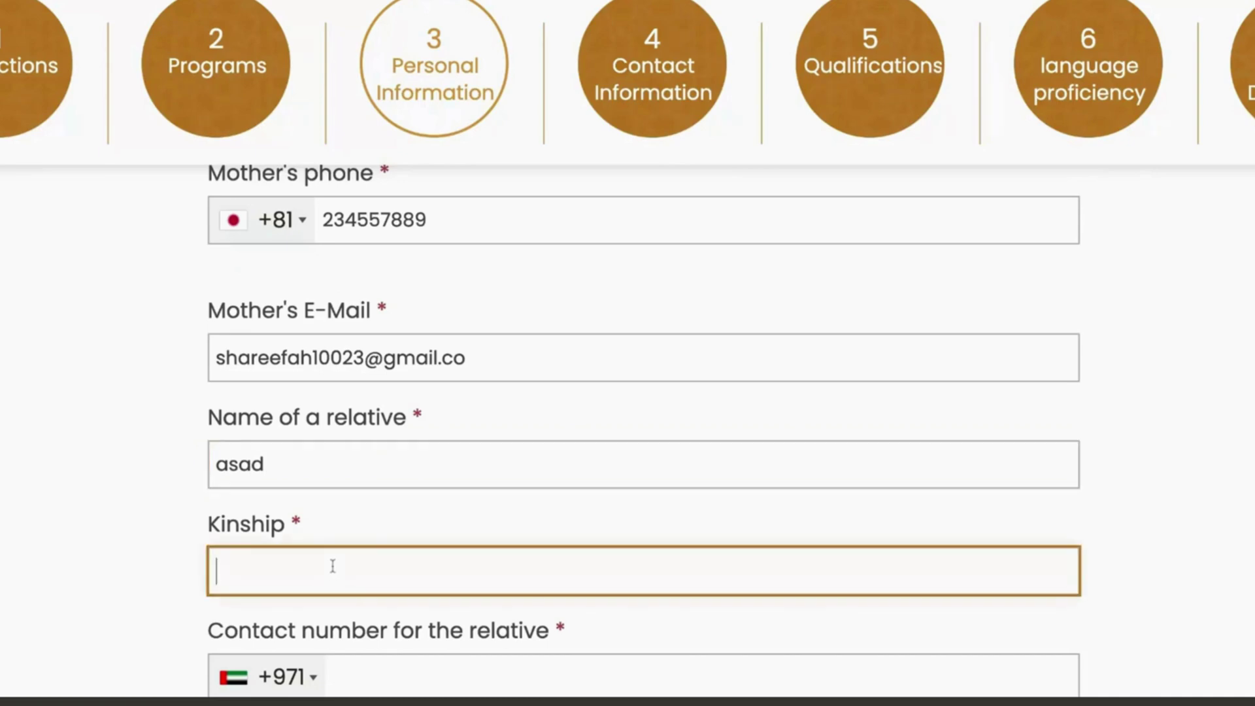
{"action": "type", "text": "wahab"}
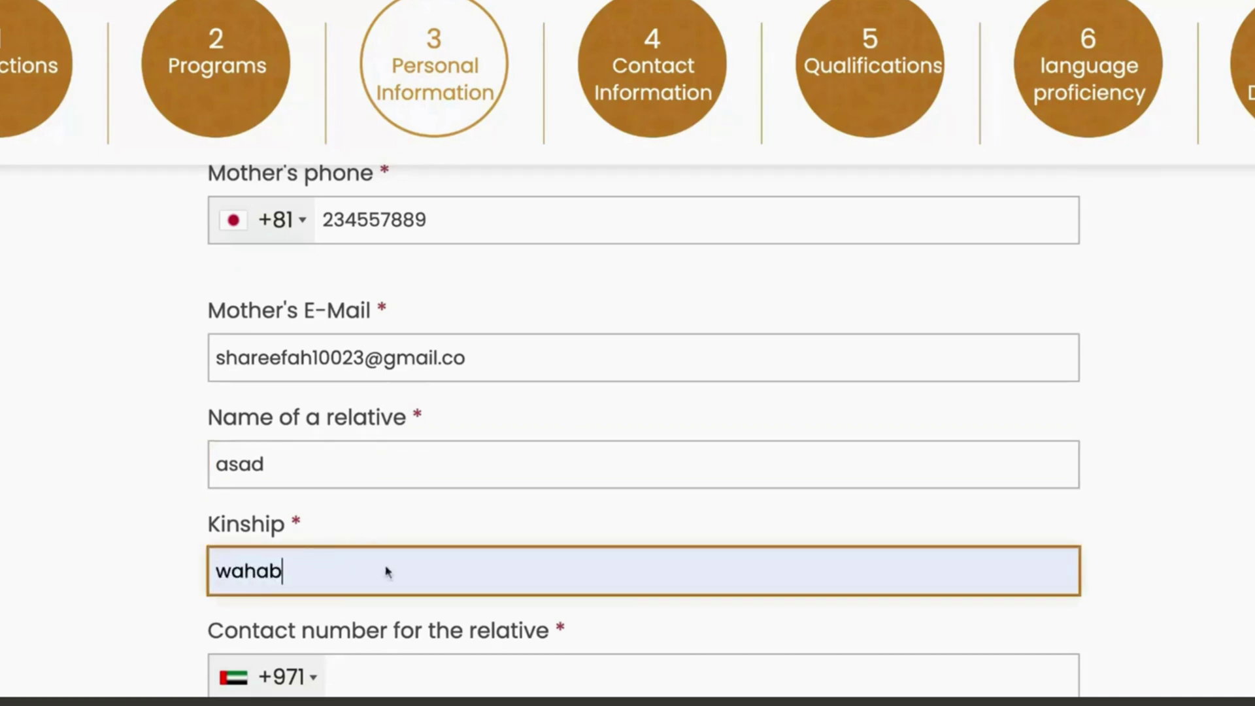
Step: Enter the relative's e-mail address and keep No for having a relative in UAE
{"action": "scroll", "coordinate": [435, 510], "scroll_direction": "down", "scroll_amount": 2}
{"action": "scroll", "coordinate": [437, 511], "scroll_direction": "down", "scroll_amount": 2}
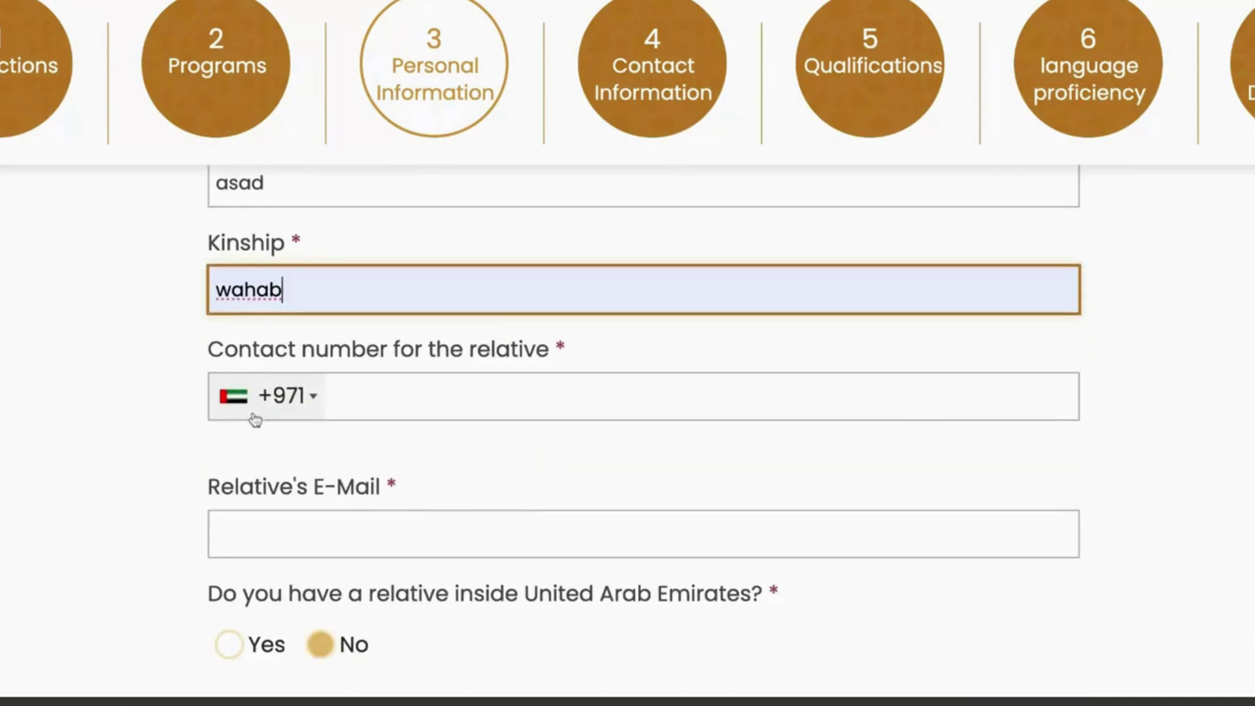
{"action": "left_click", "coordinate": [268, 518]}
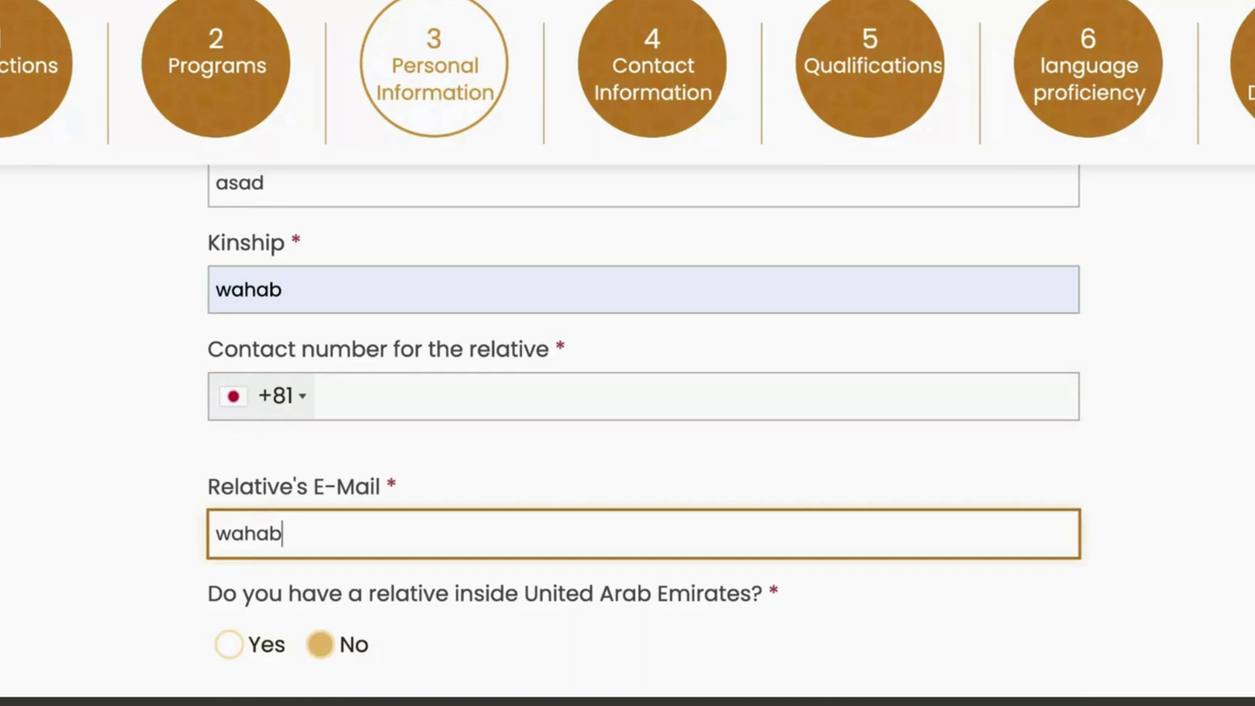
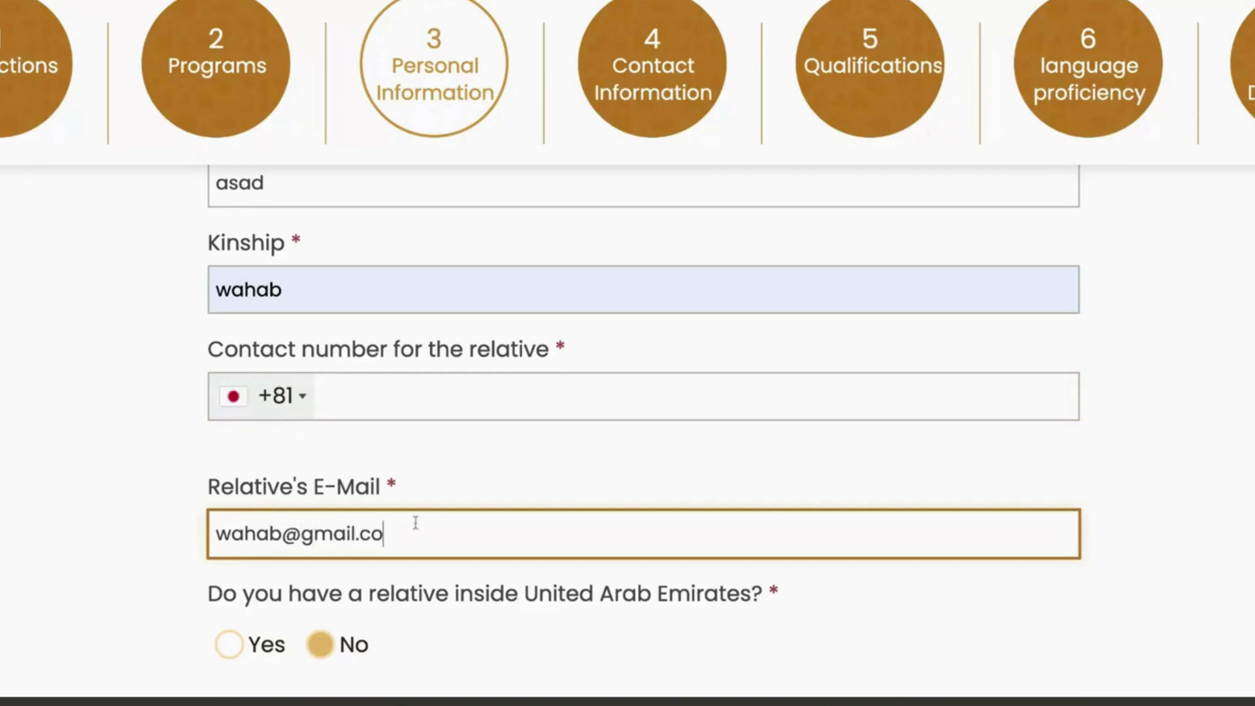
{"action": "scroll", "coordinate": [415, 521], "scroll_direction": "down", "scroll_amount": 2}
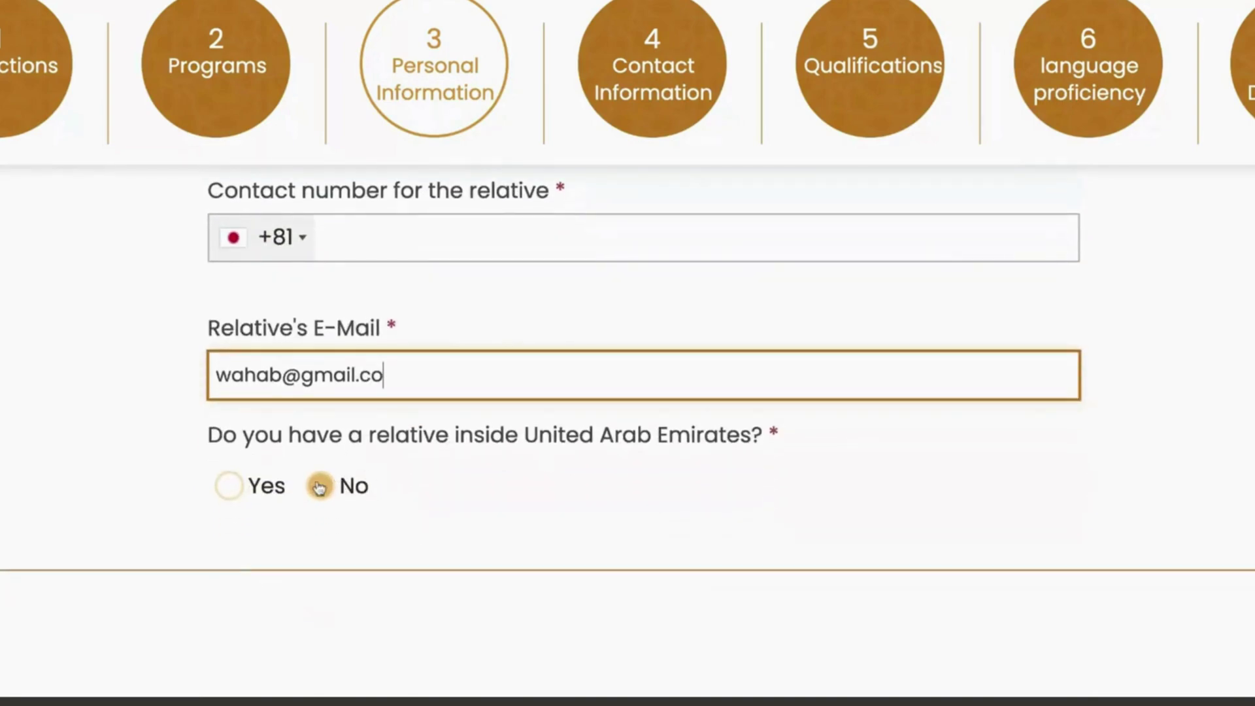
{"action": "left_click", "coordinate": [315, 487]}
Step: Scroll down through the Contact Information fields
{"action": "scroll", "coordinate": [922, 450], "scroll_direction": "down", "scroll_amount": 5}
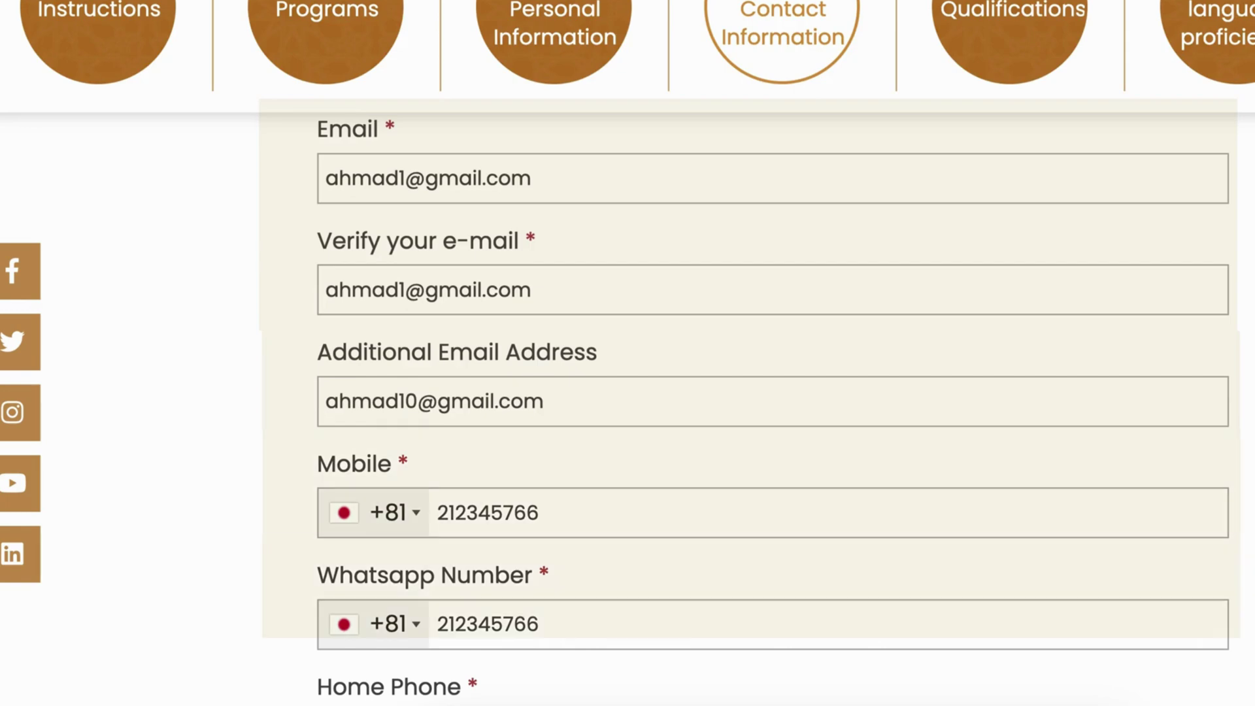
Step: Scroll down to the Qualifications certificate date and upload fields
{"action": "scroll", "coordinate": [771, 393], "scroll_direction": "down", "scroll_amount": 8}
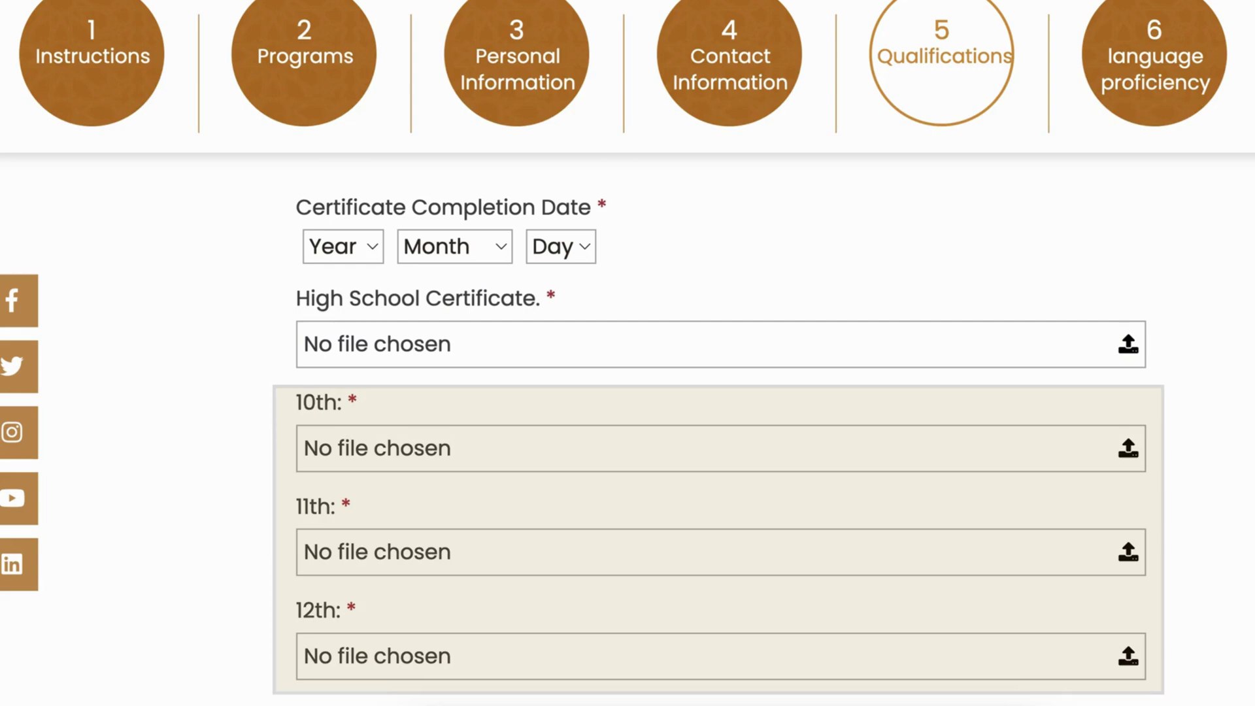
Step: Scroll past Other Qualifications until the Arabic, English, France and Other language options appear
{"action": "scroll", "coordinate": [627, 392], "scroll_direction": "down", "scroll_amount": 5}
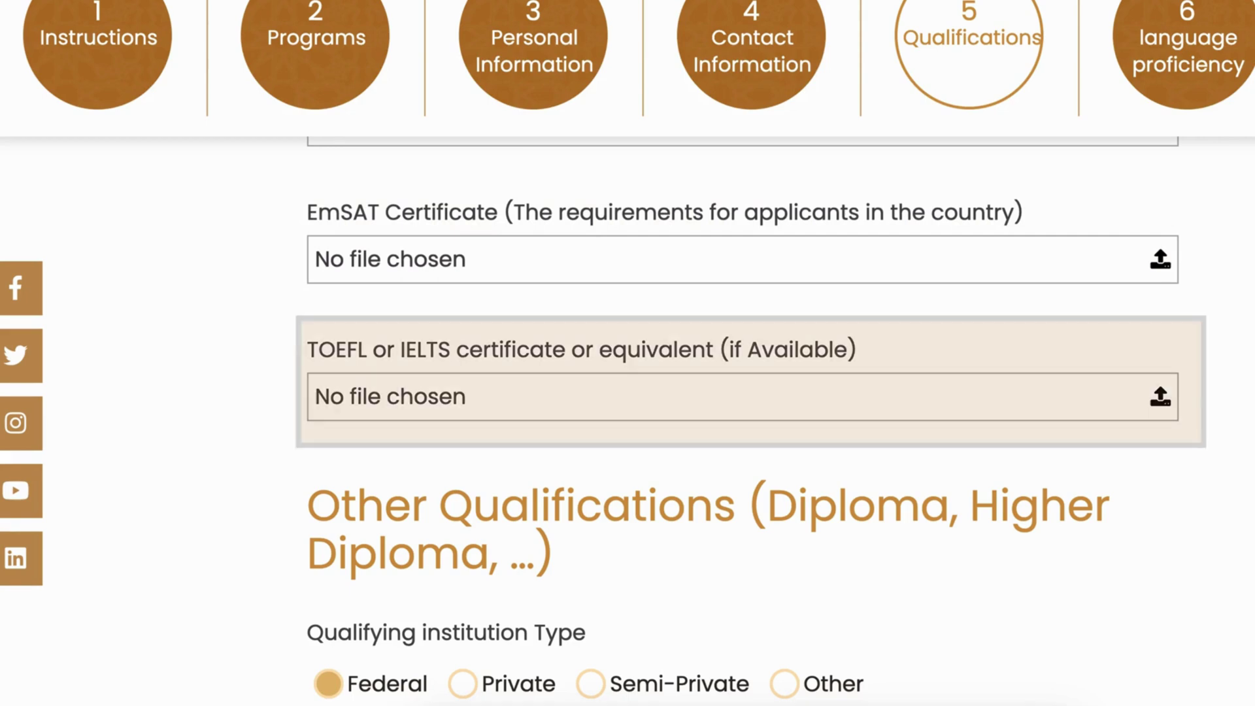
{"action": "scroll", "coordinate": [747, 412], "scroll_direction": "down", "scroll_amount": 5}
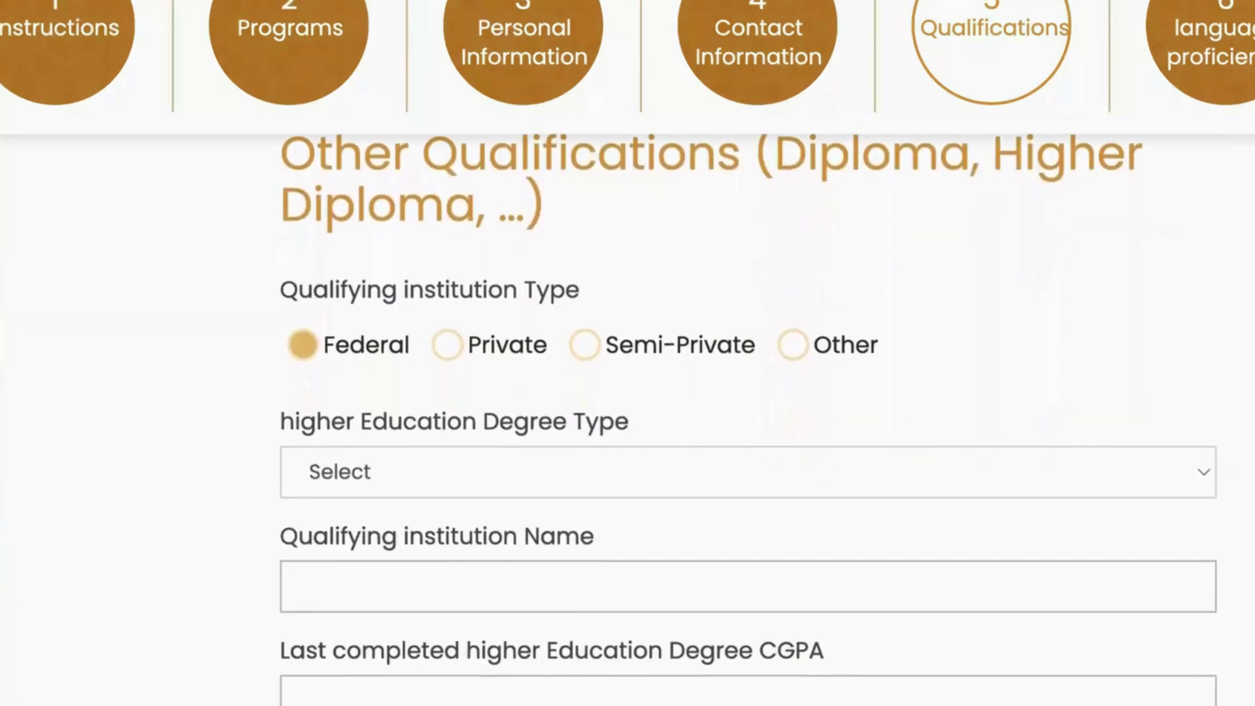
{"action": "scroll", "coordinate": [747, 405], "scroll_direction": "down", "scroll_amount": 2}
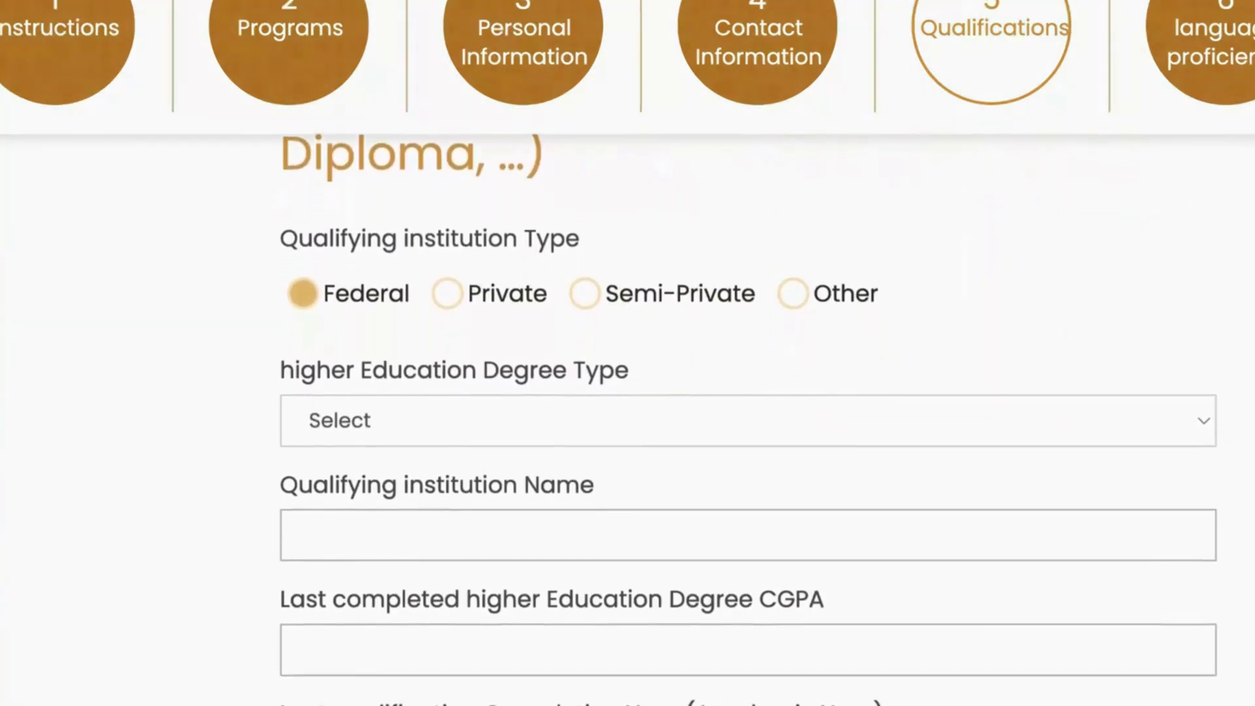
{"action": "scroll", "coordinate": [747, 405], "scroll_direction": "down", "scroll_amount": 2}
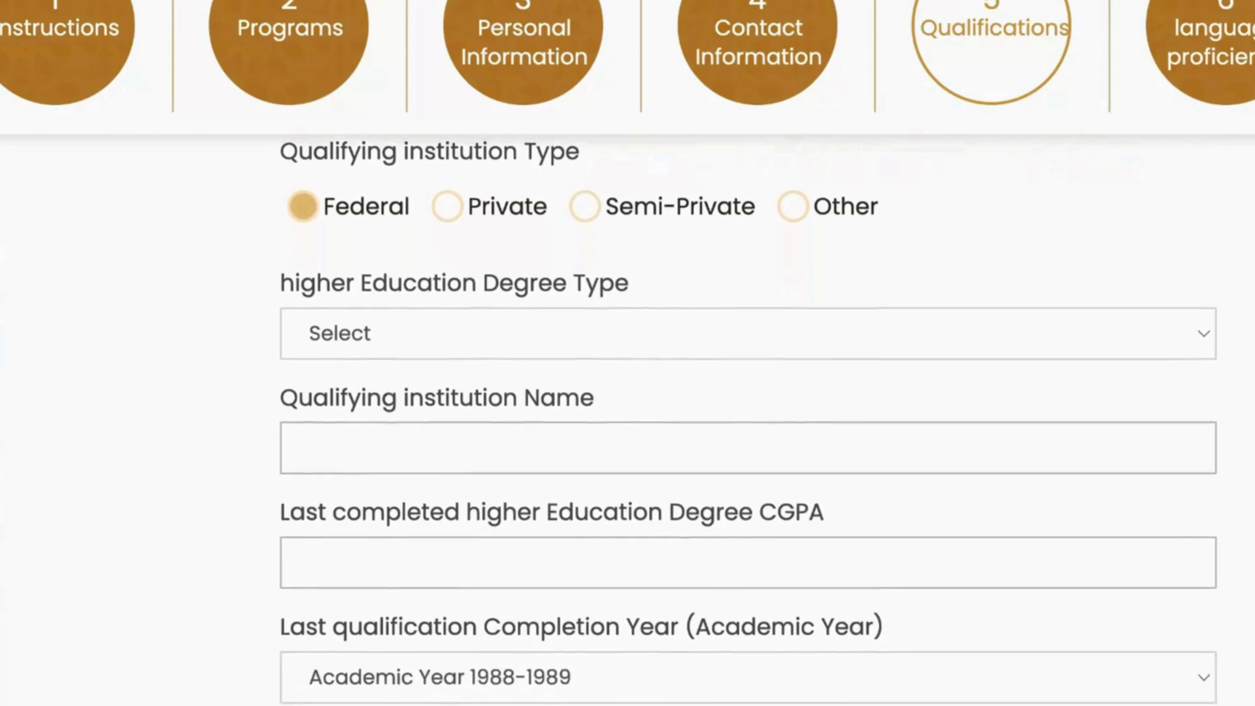
{"action": "scroll", "coordinate": [748, 405], "scroll_direction": "down", "scroll_amount": 2}
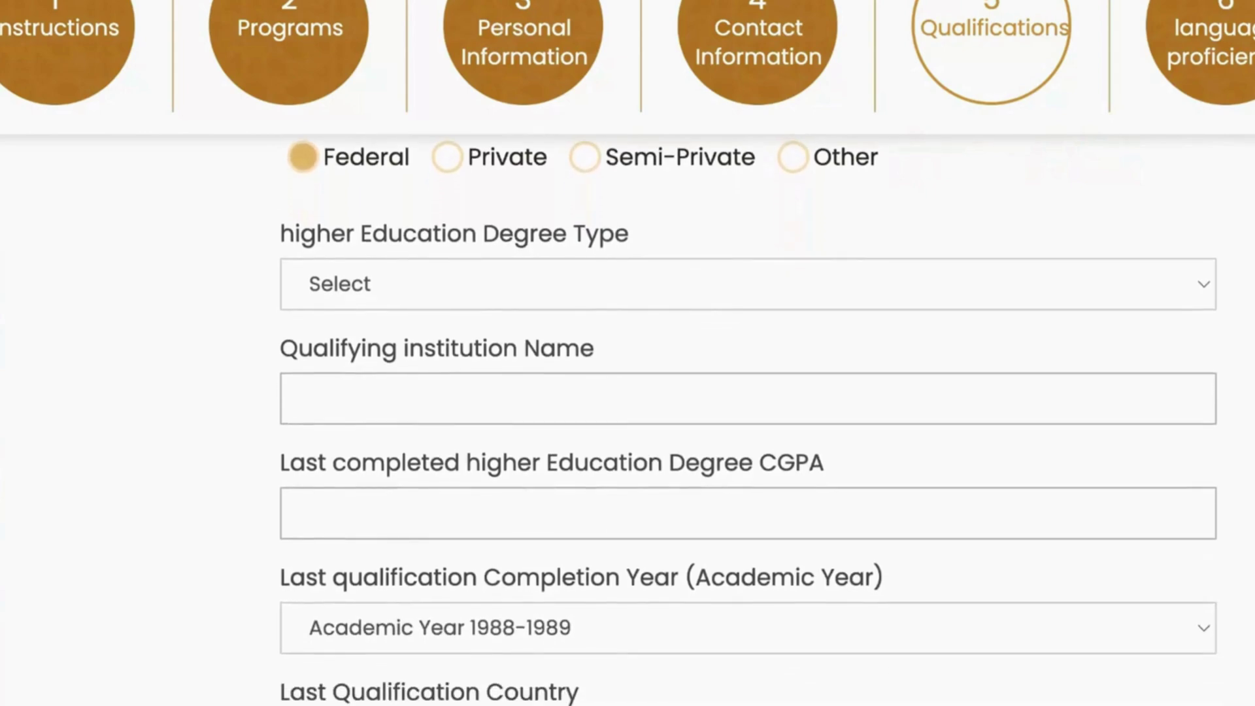
{"action": "scroll", "coordinate": [748, 418], "scroll_direction": "down", "scroll_amount": 3}
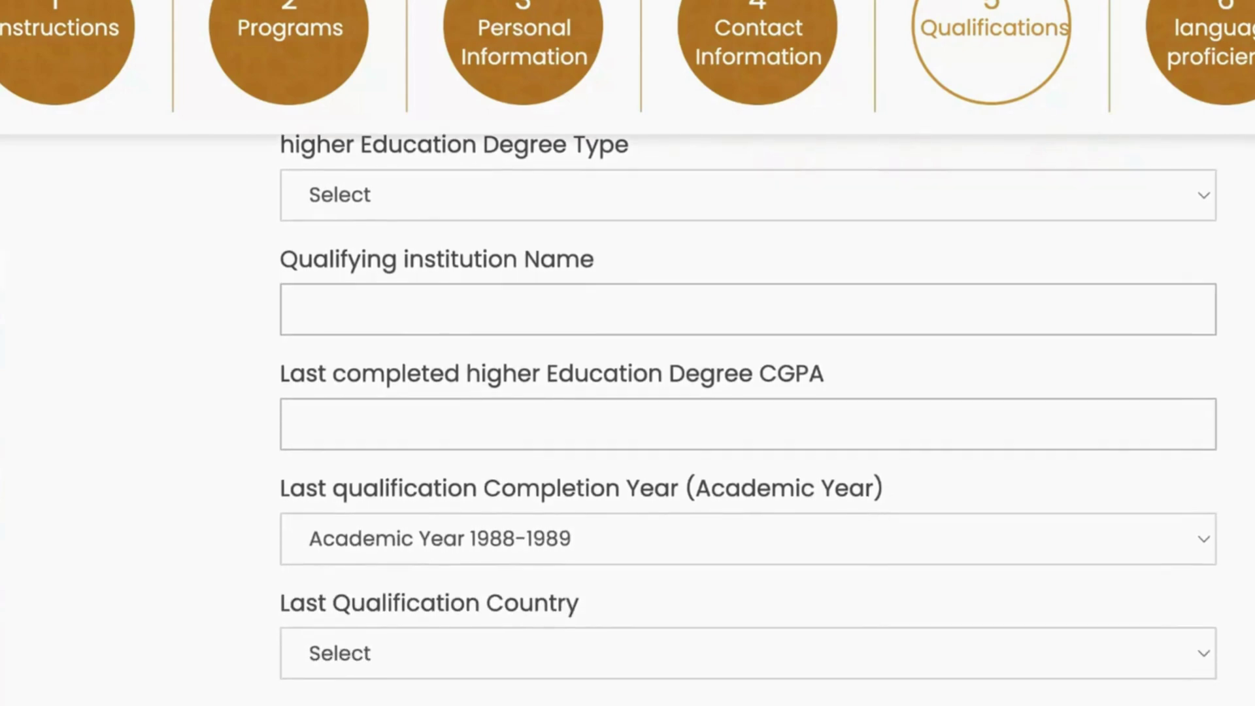
{"action": "scroll", "coordinate": [747, 419], "scroll_direction": "down", "scroll_amount": 2}
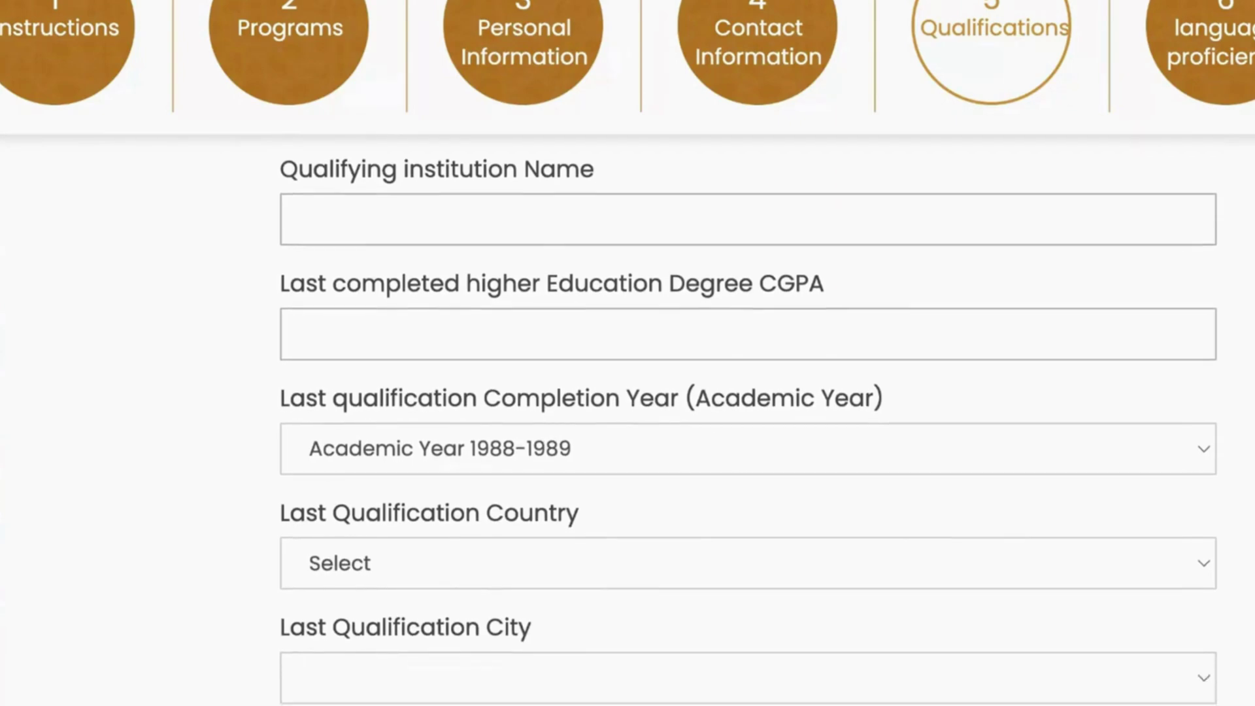
{"action": "scroll", "coordinate": [748, 418], "scroll_direction": "down", "scroll_amount": 4}
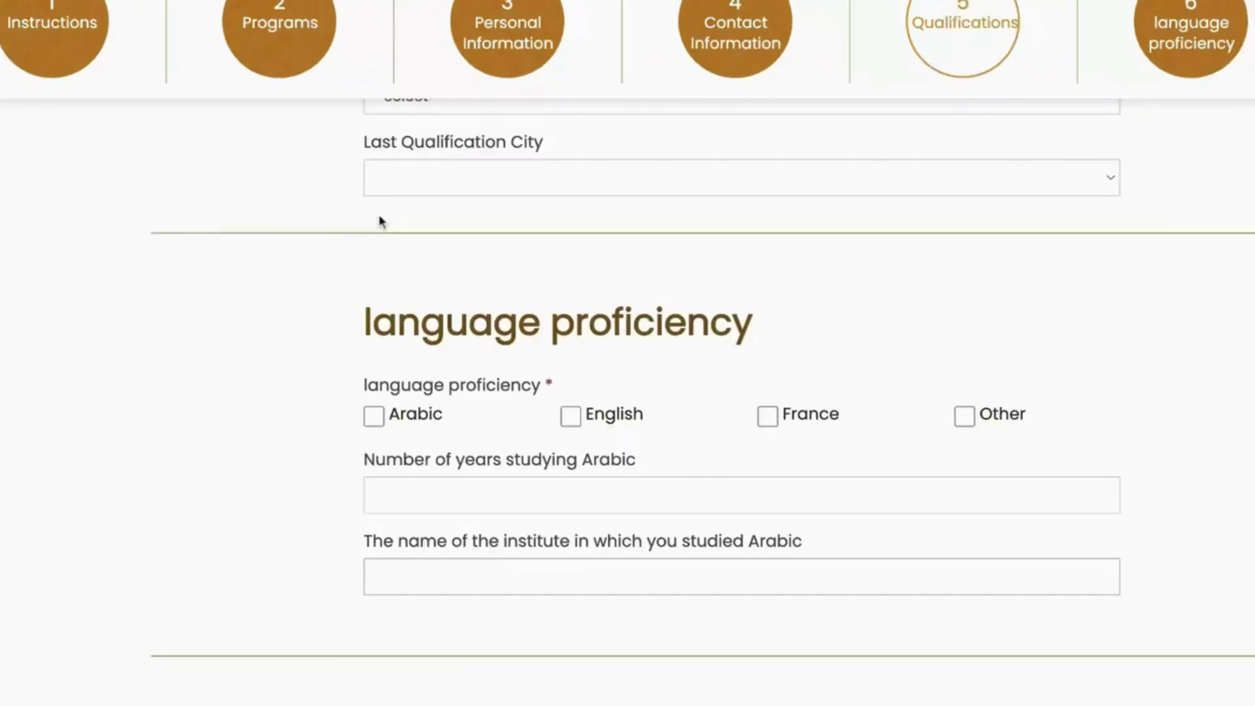
{"action": "scroll", "coordinate": [381, 221], "scroll_direction": "down", "scroll_amount": 3}
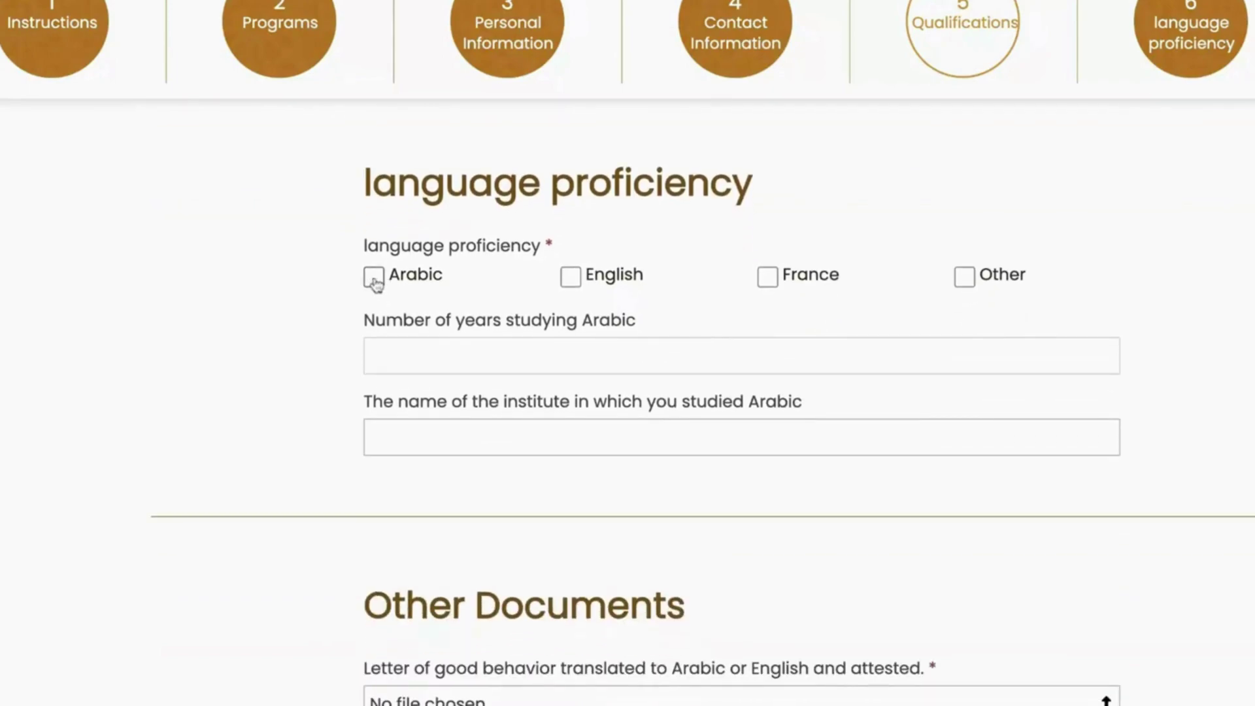
Step: Tick Arabic as a known language in the language proficiency section
{"action": "left_click", "coordinate": [382, 281]}
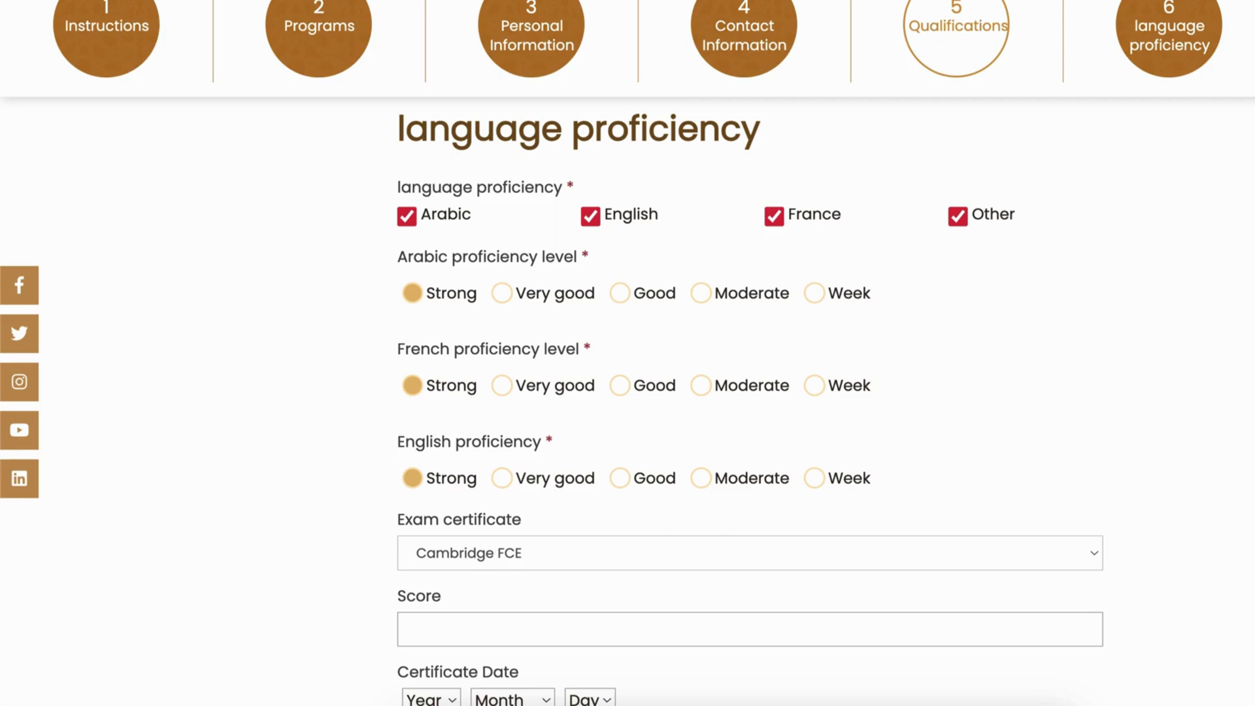
{"action": "scroll", "coordinate": [750, 393], "scroll_direction": "down", "scroll_amount": 5}
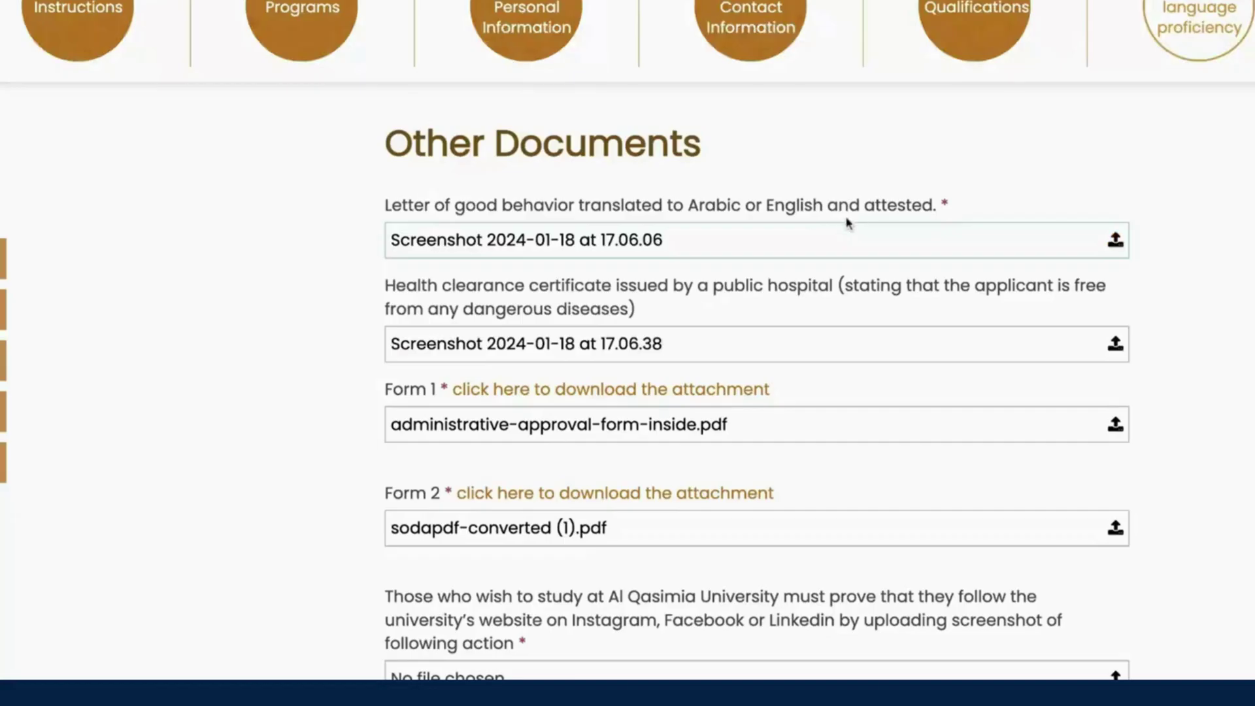
{"action": "scroll", "coordinate": [846, 221], "scroll_direction": "up", "scroll_amount": 3}
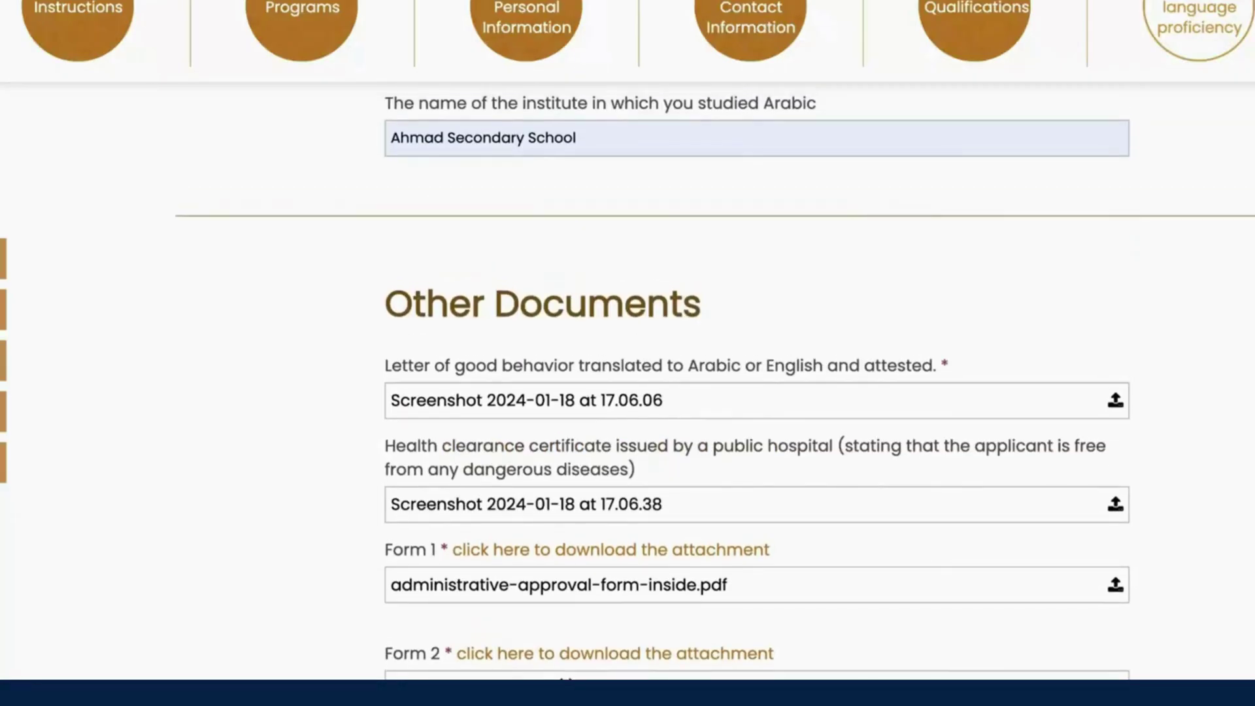
Step: Scroll through the Other Documents area and the scholarship, admission and pledge agreement checkboxes
{"action": "scroll", "coordinate": [855, 222], "scroll_direction": "down", "scroll_amount": 3}
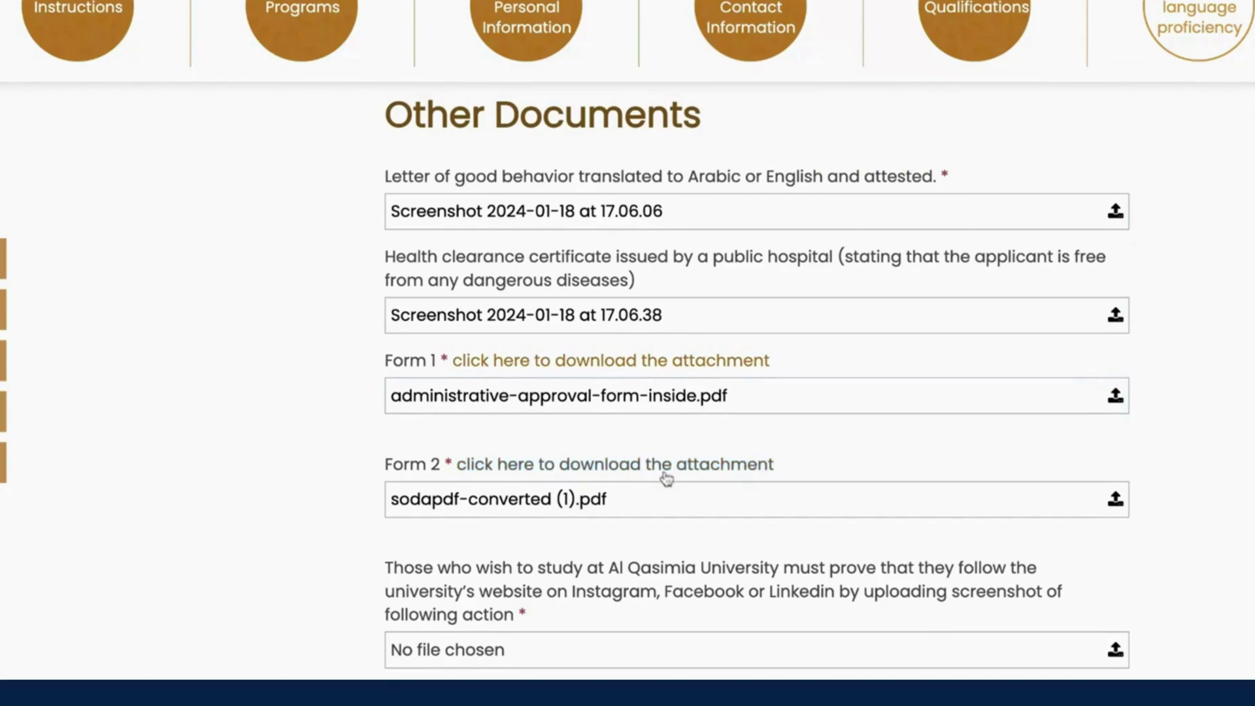
{"action": "scroll", "coordinate": [666, 479], "scroll_direction": "down", "scroll_amount": 2}
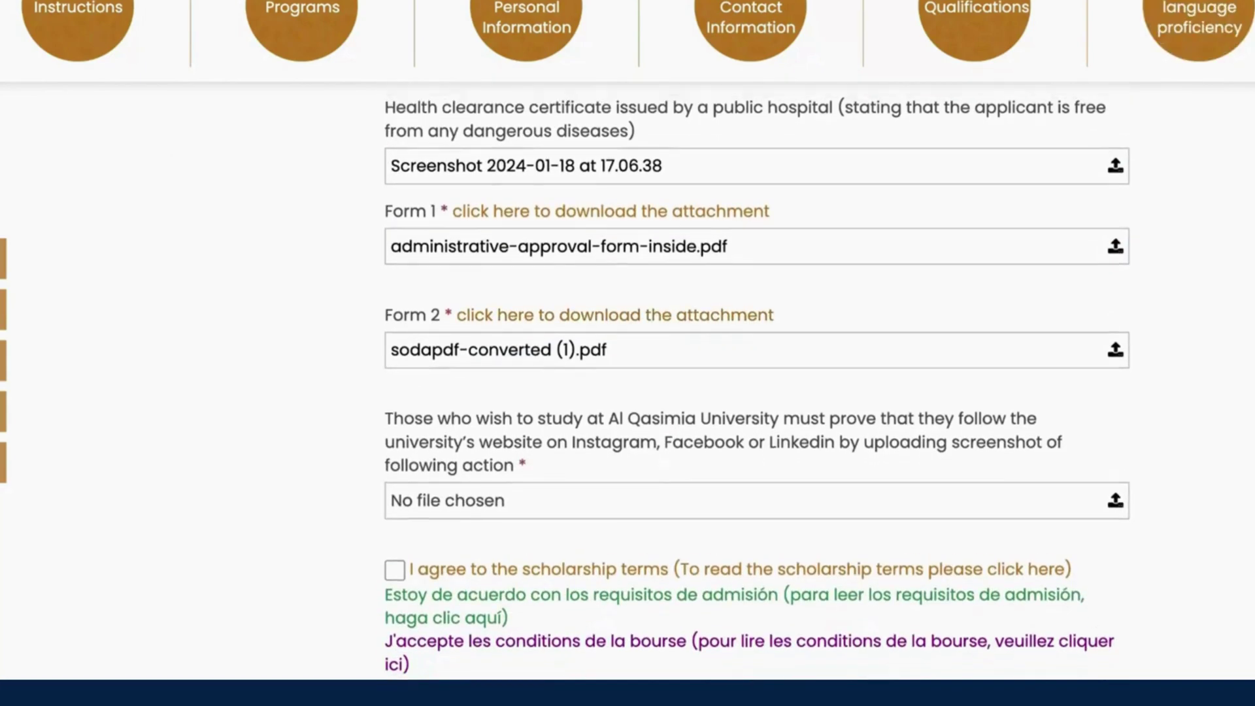
{"action": "scroll", "coordinate": [667, 479], "scroll_direction": "up", "scroll_amount": 1}
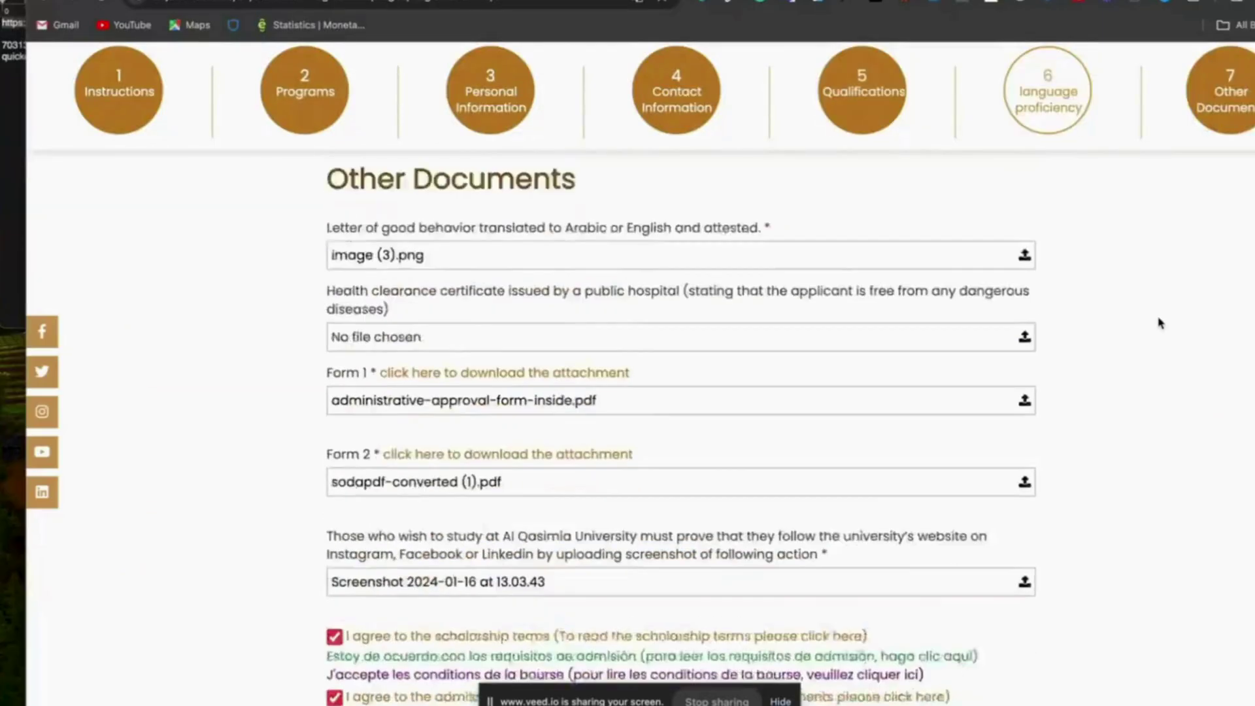
{"action": "scroll", "coordinate": [1160, 323], "scroll_direction": "down", "scroll_amount": 10}
{"action": "scroll", "coordinate": [1160, 323], "scroll_direction": "up", "scroll_amount": 8}
{"action": "scroll", "coordinate": [1160, 323], "scroll_direction": "up", "scroll_amount": 2}
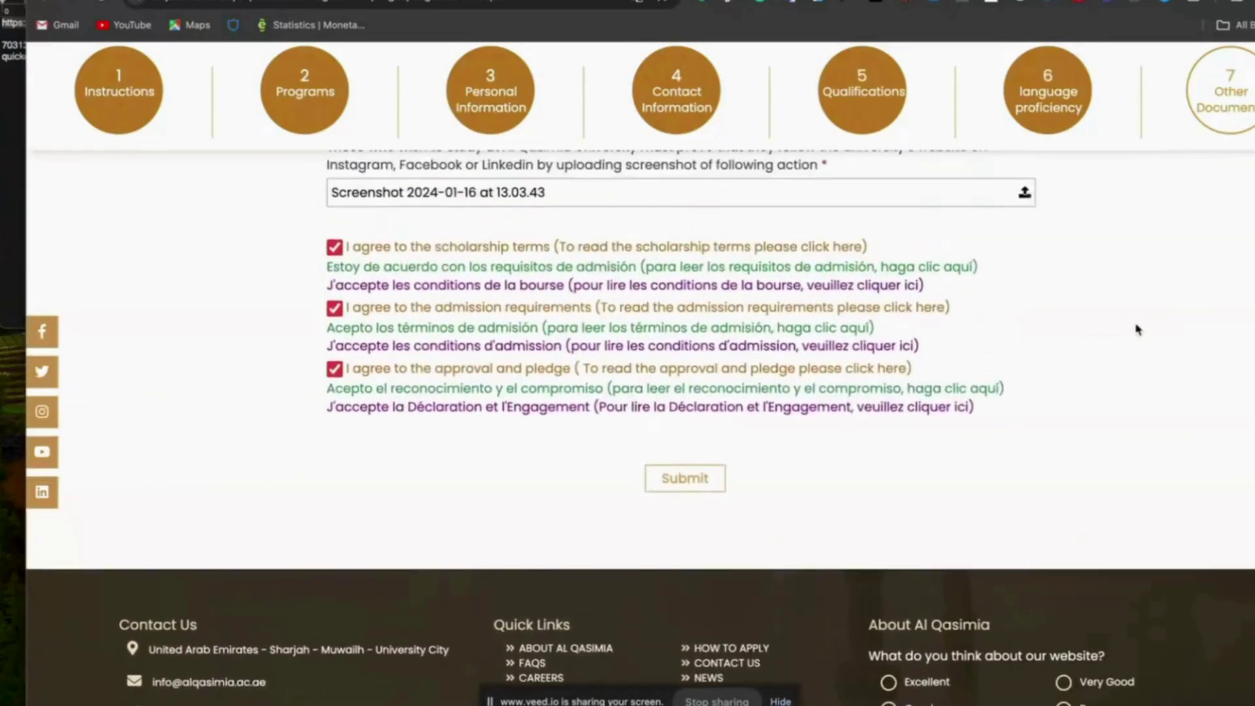
Step: Submit the completed registration form and scroll through the resulting Success confirmation page
{"action": "left_click", "coordinate": [696, 483]}
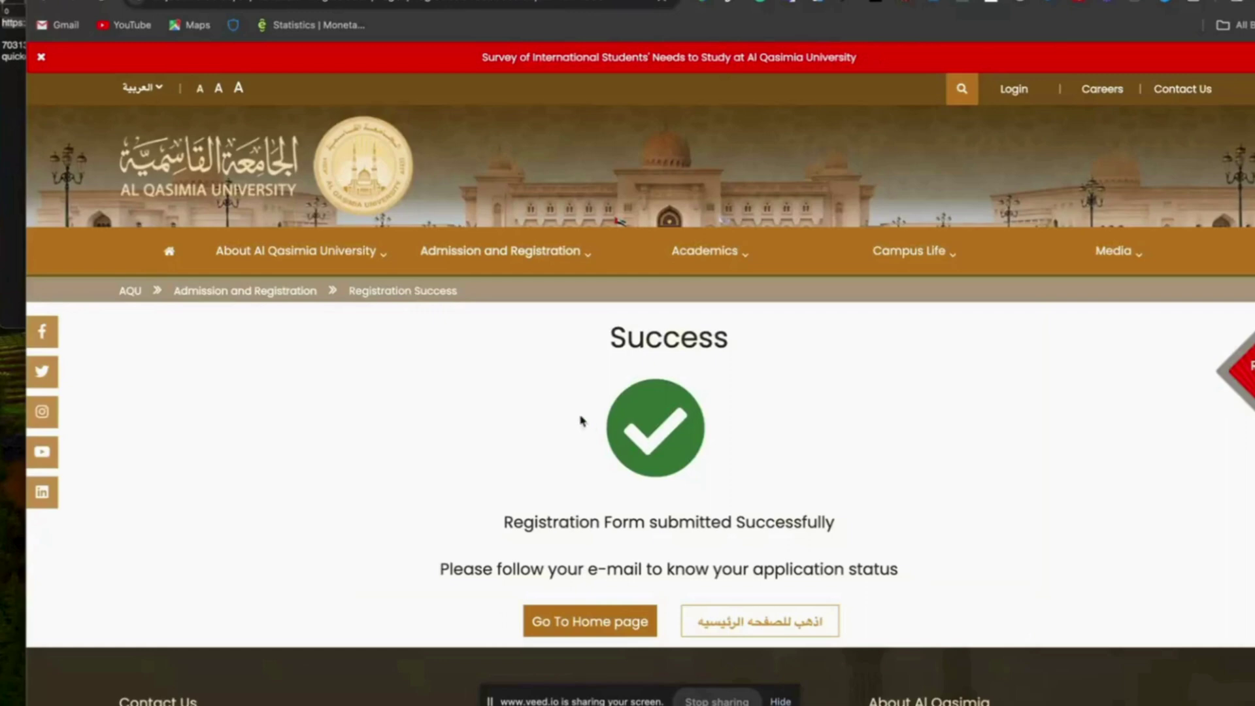
{"action": "scroll", "coordinate": [583, 420], "scroll_direction": "down", "scroll_amount": 1}
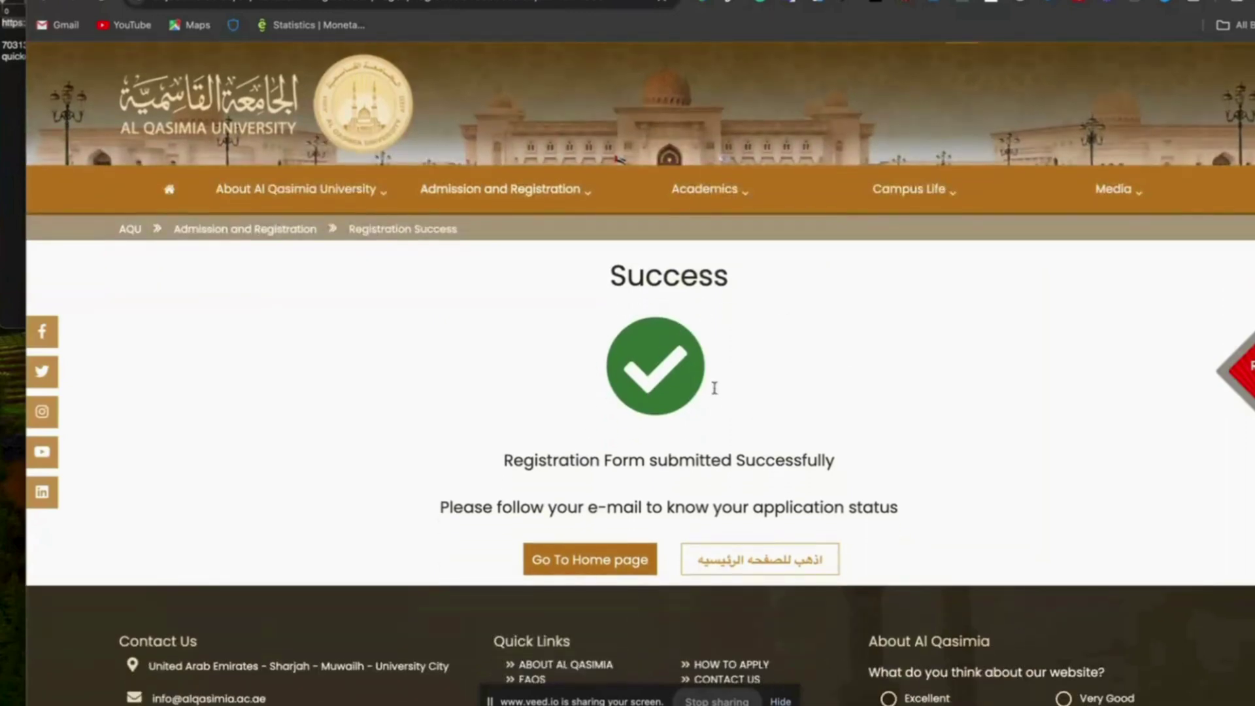
{"action": "scroll", "coordinate": [732, 428], "scroll_direction": "down", "scroll_amount": 1}
{"action": "scroll", "coordinate": [734, 426], "scroll_direction": "down", "scroll_amount": 6}
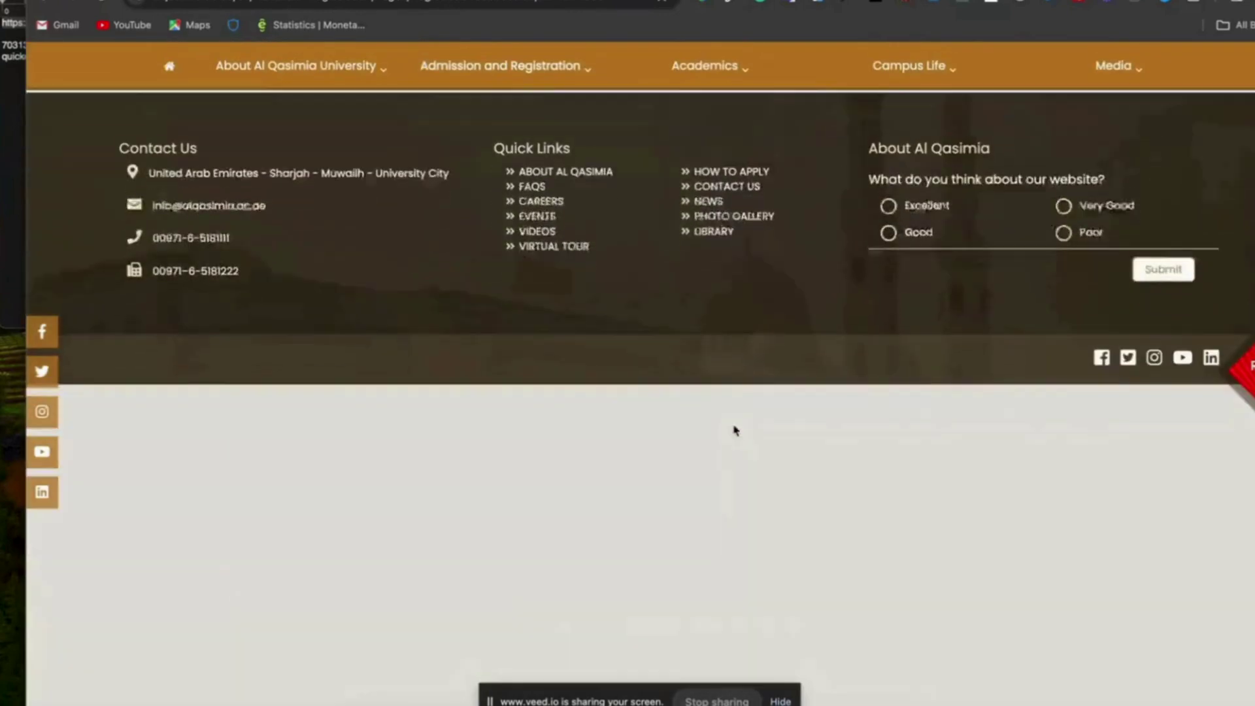
{"action": "scroll", "coordinate": [737, 431], "scroll_direction": "up", "scroll_amount": 2}
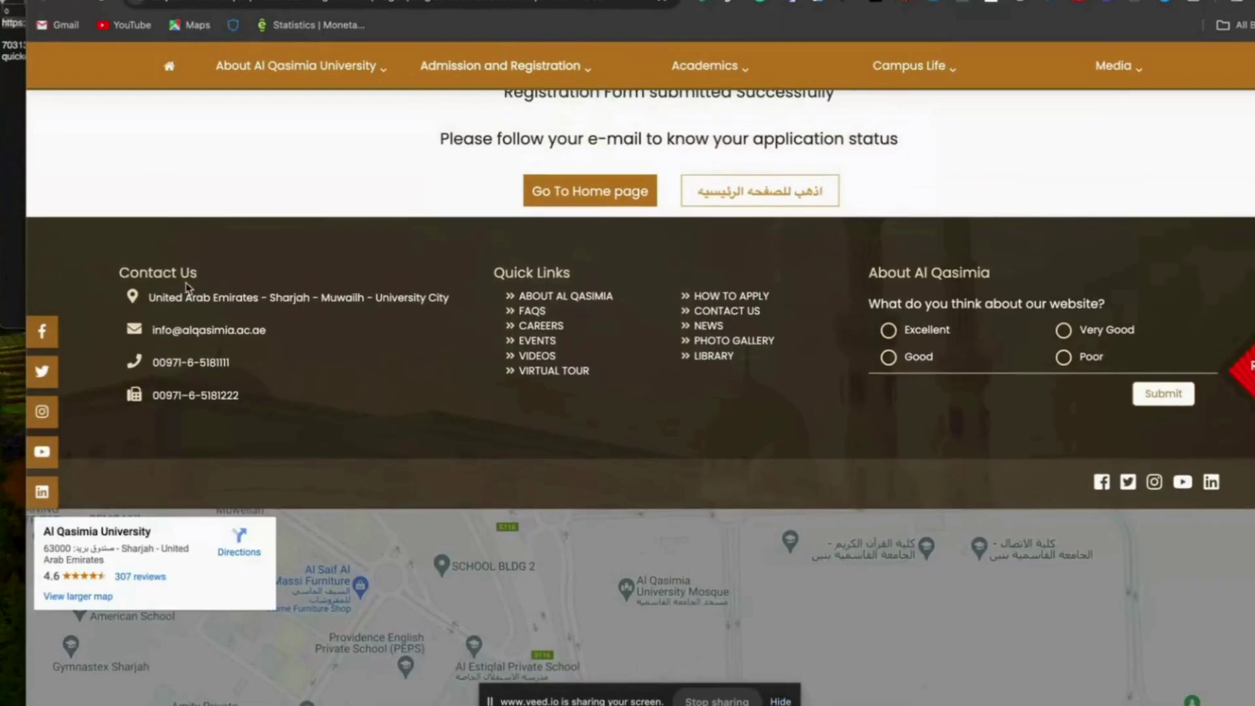